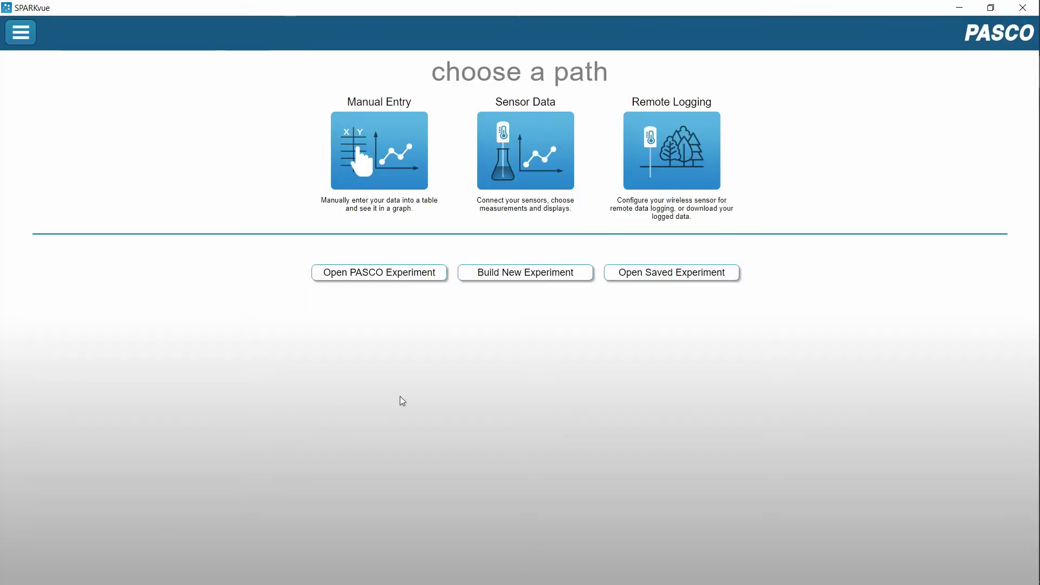
# Step: Choose the Sensor Data path to start an experiment with connected sensors
pyautogui.click(519, 138)
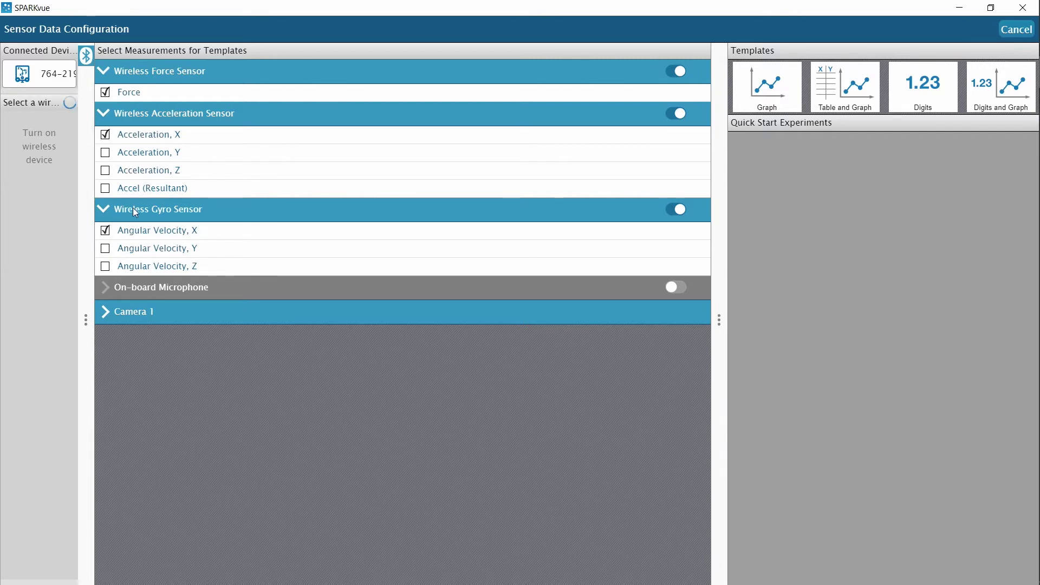
# Step: Exclude the Wireless Gyro Sensor and create stacked Force and Acceleration X versus time graphs
pyautogui.click(678, 210)
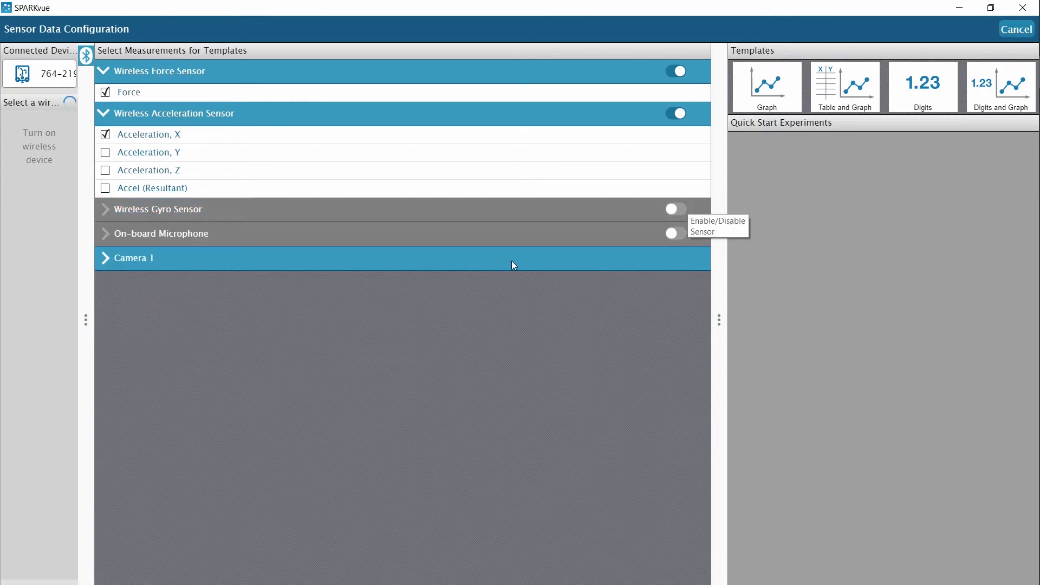
pyautogui.click(767, 86)
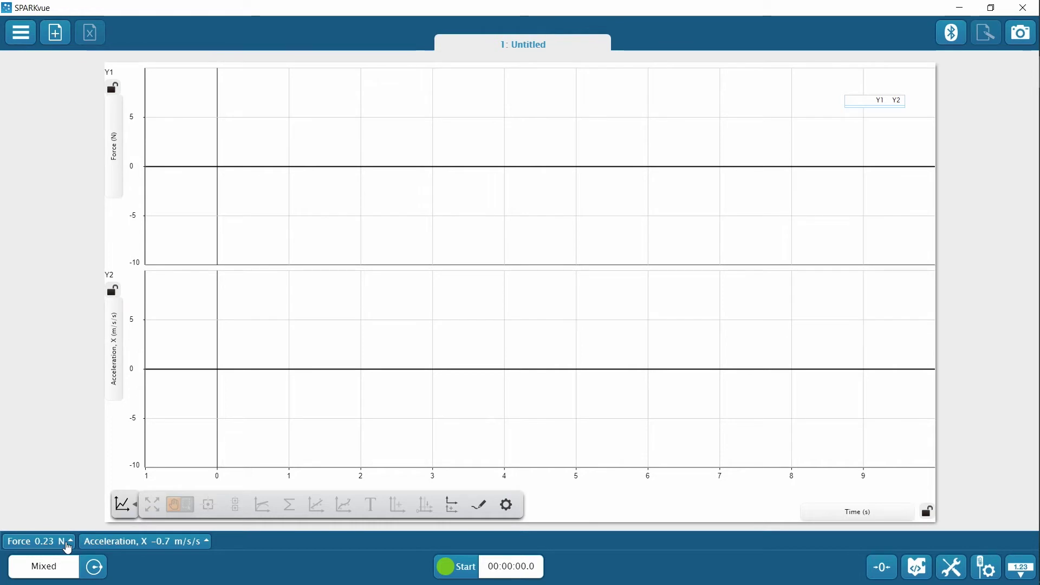
pyautogui.click(68, 544)
# Step: Zero the Force reading to 0.00 N and the Acceleration X reading to 0.0 m/s/s
pyautogui.click(64, 423)
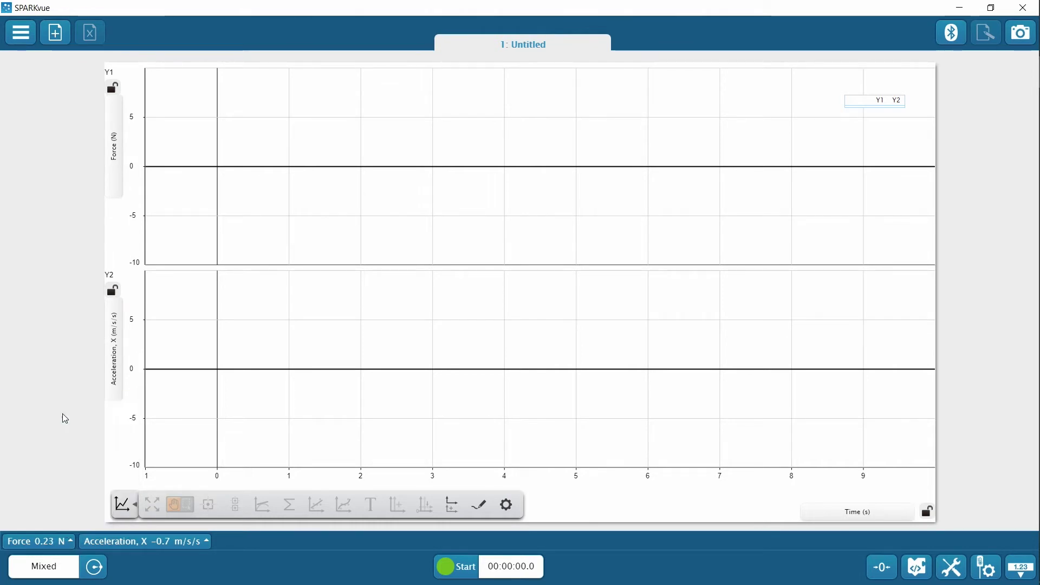
pyautogui.click(99, 543)
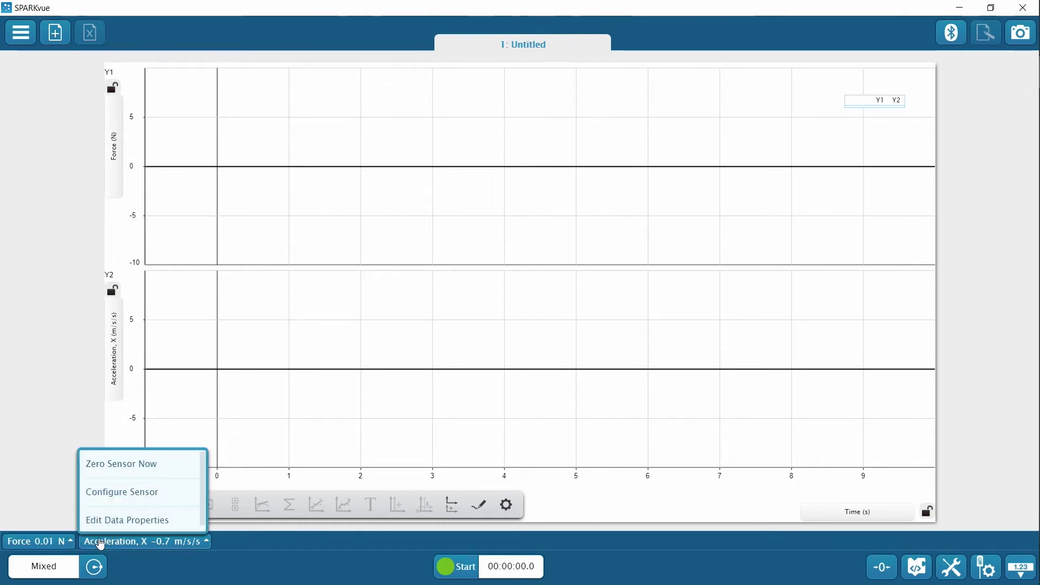
pyautogui.click(106, 466)
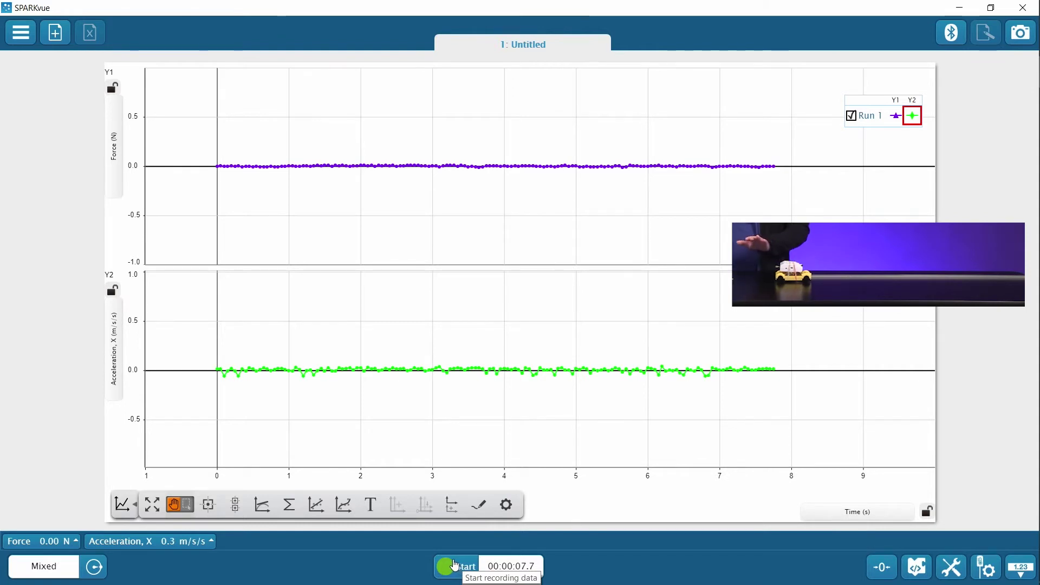
# Step: Record a roughly 6-second Run 2 with flat force and an acceleration dip near 3.8 s
pyautogui.click(456, 566)
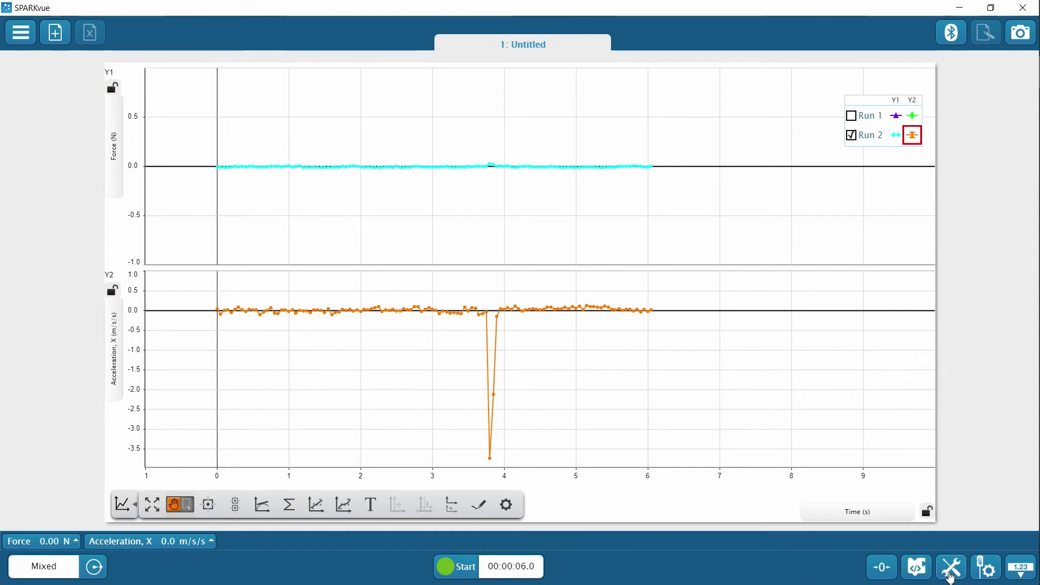
# Step: Delete Run 2 in Manage Runs and display Run 1's force and acceleration traces
pyautogui.click(952, 578)
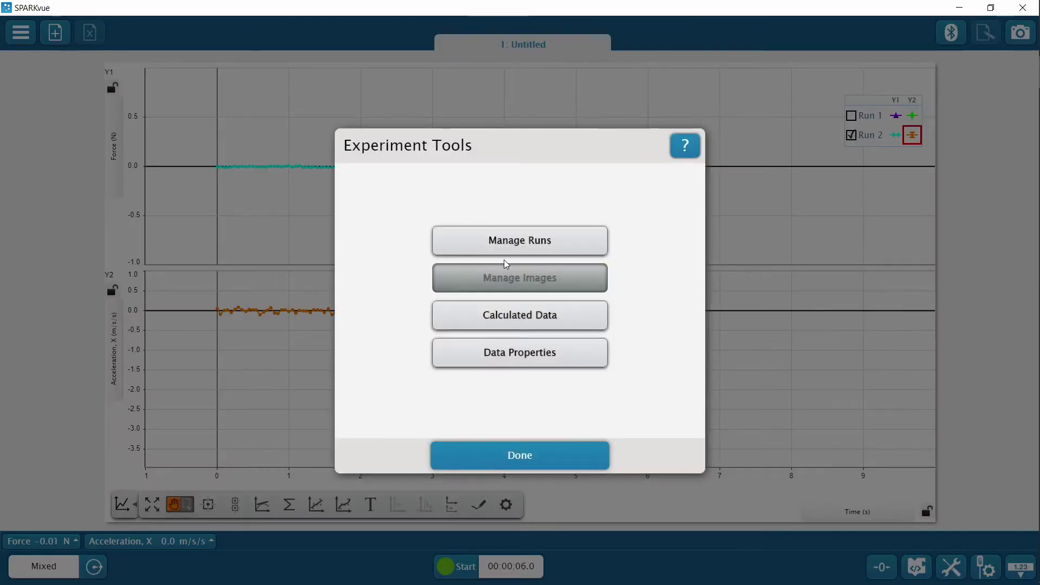
pyautogui.click(499, 244)
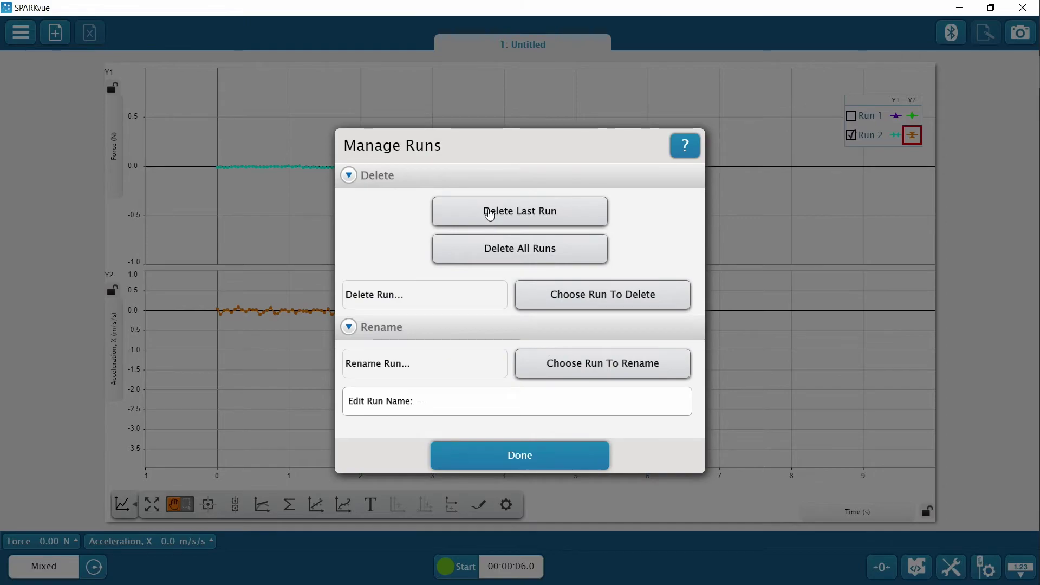
pyautogui.click(490, 213)
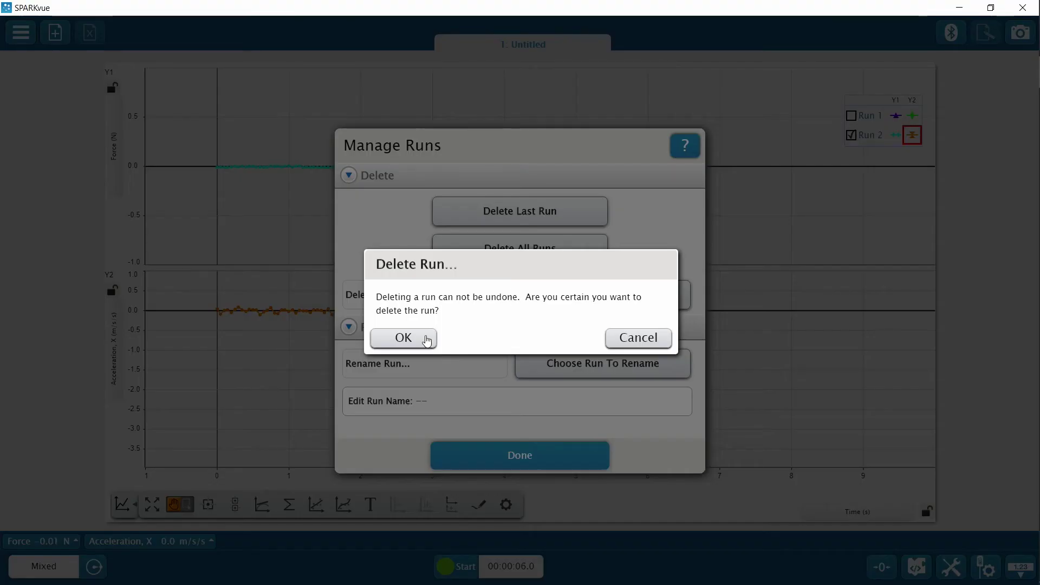
pyautogui.click(427, 340)
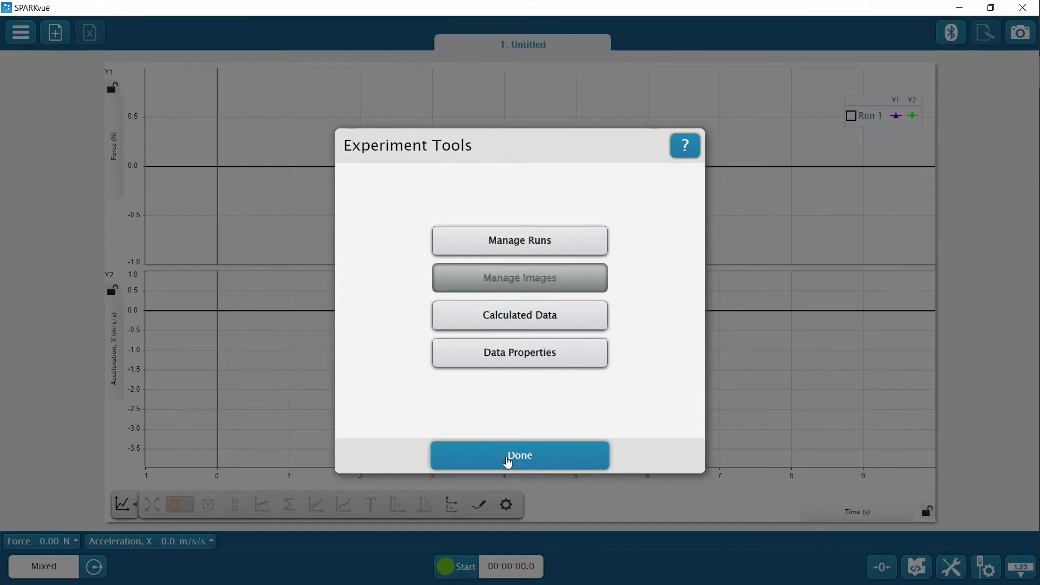
pyautogui.click(507, 458)
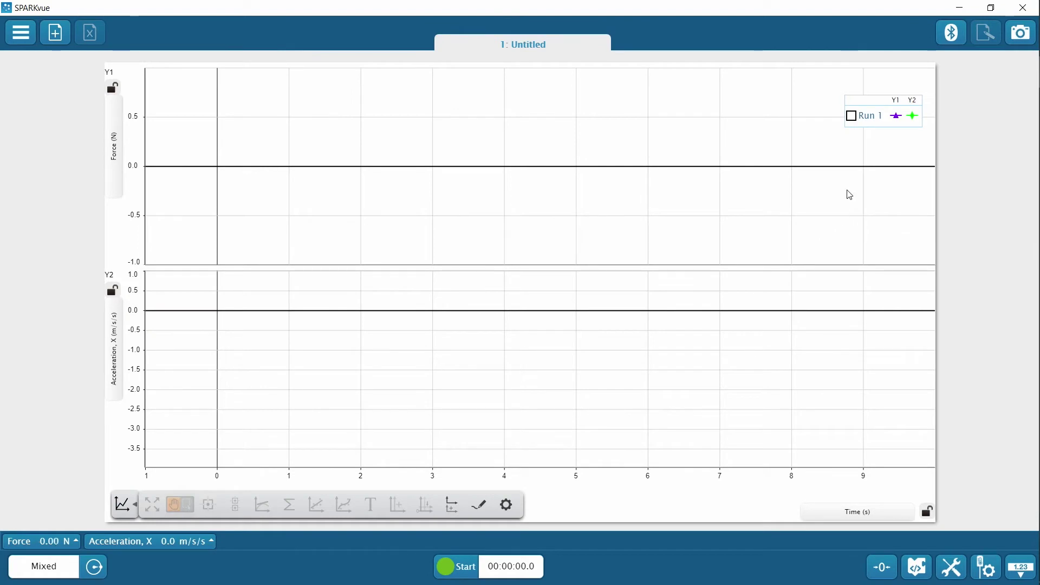
pyautogui.click(855, 120)
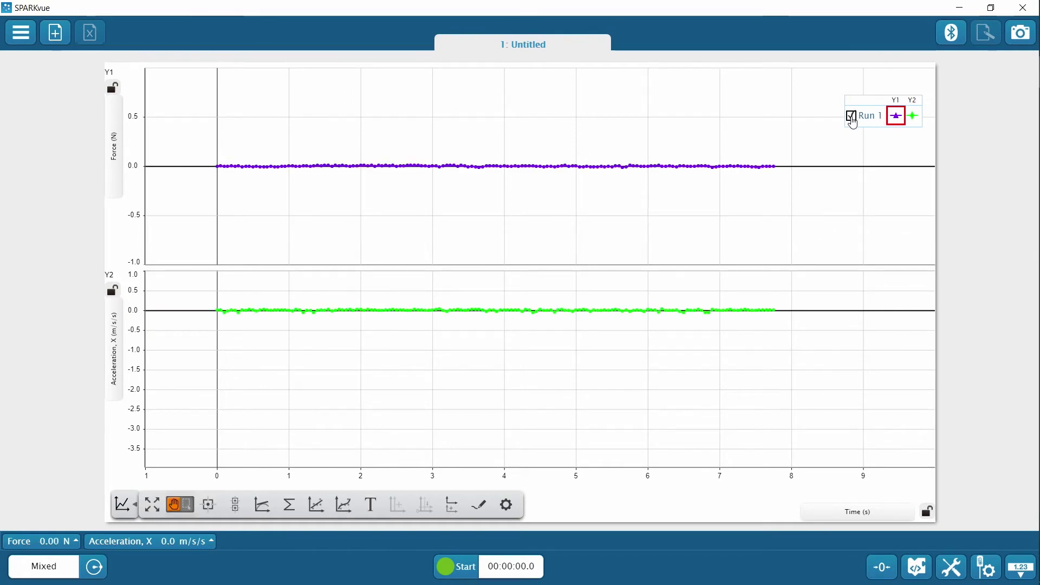
# Step: Hide Run 1, record a new 3-second Run 2, then begin recording Run 3
pyautogui.click(854, 122)
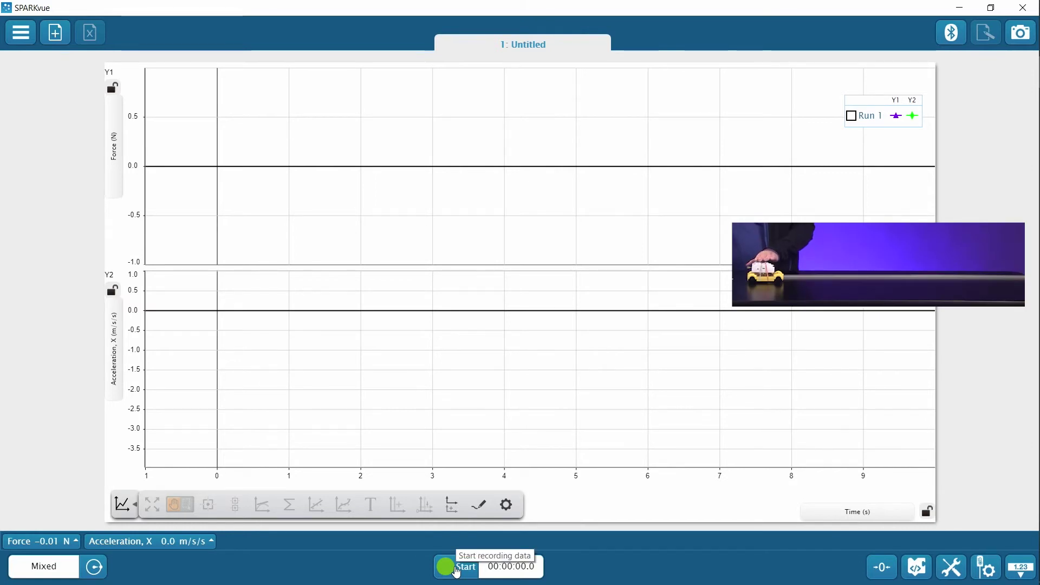
pyautogui.click(456, 568)
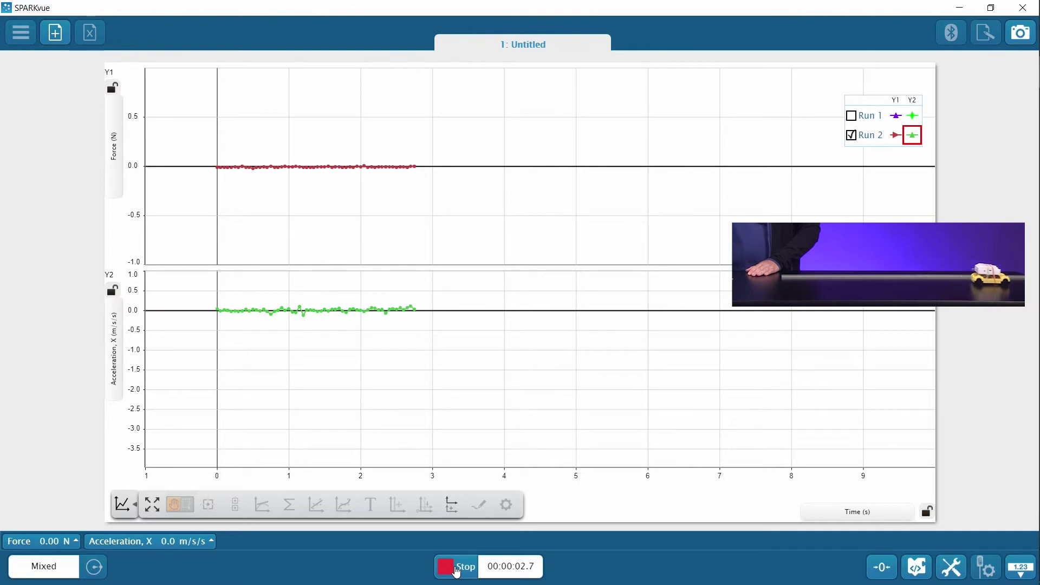
pyautogui.click(456, 569)
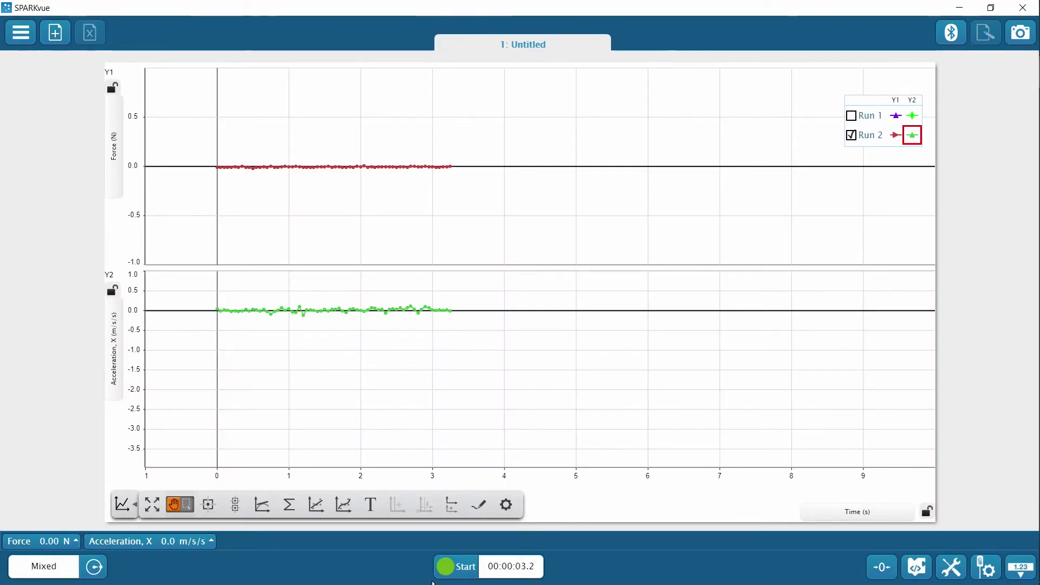
pyautogui.click(447, 568)
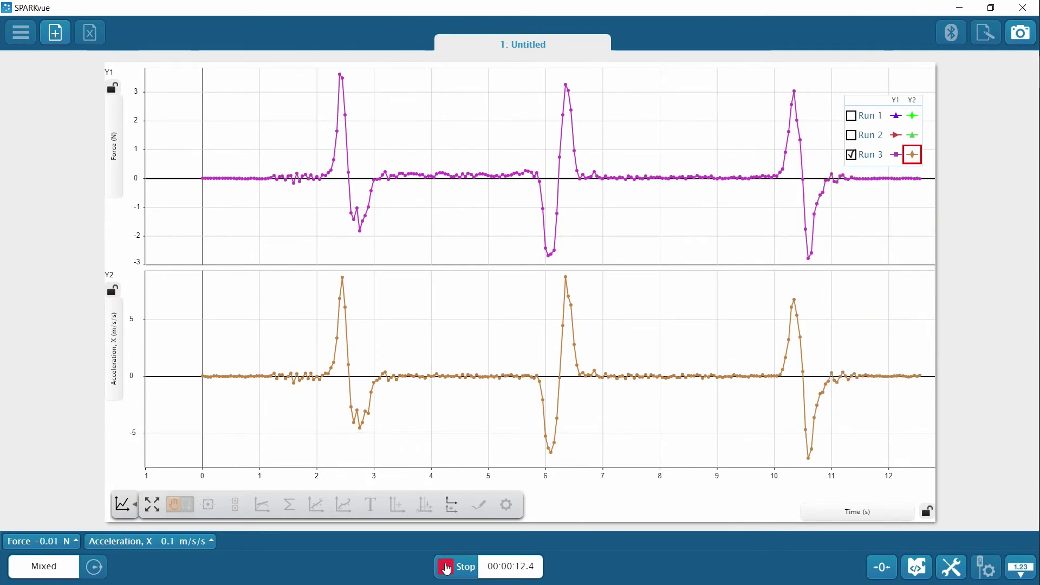
# Step: Finish the light-push Run 3, then record the harder-push Run 4 with three spikes
pyautogui.click(447, 569)
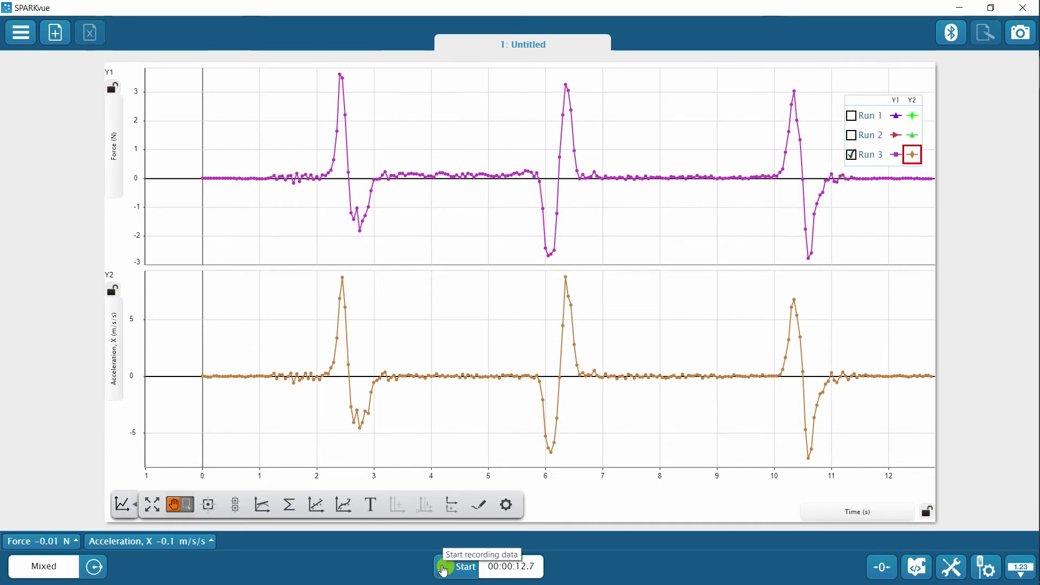
pyautogui.click(444, 569)
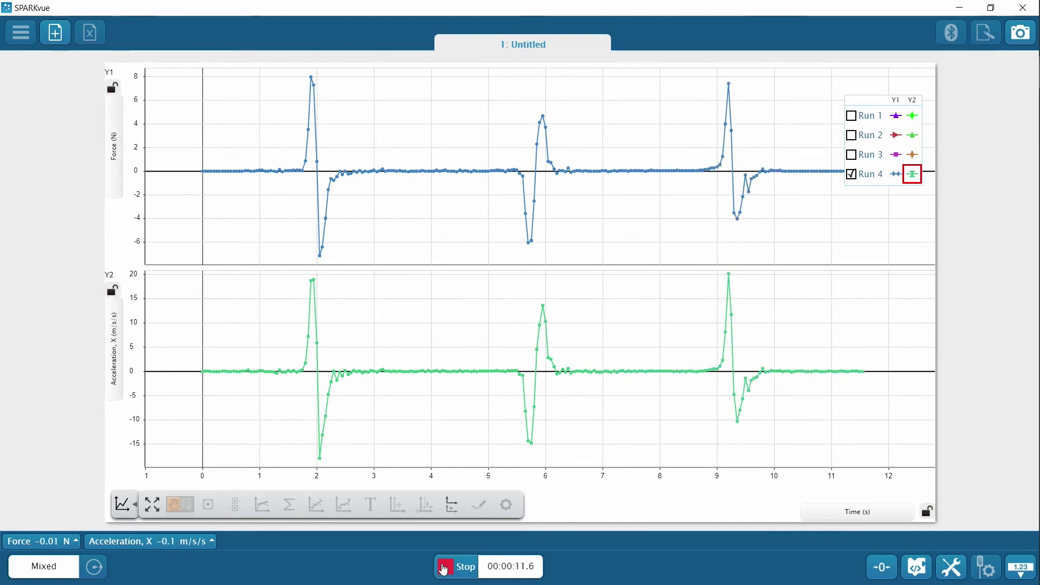
pyautogui.click(444, 568)
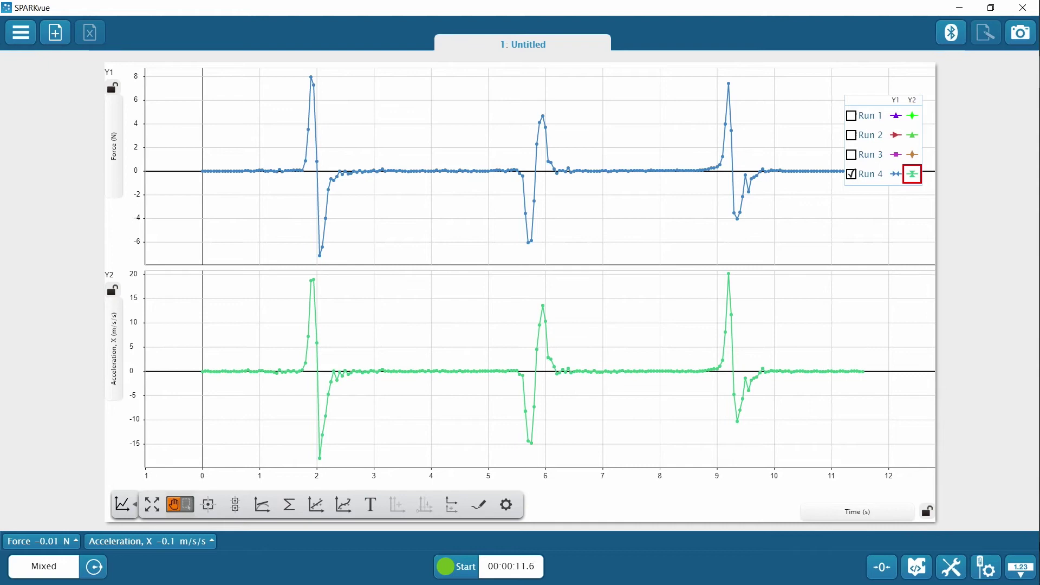
# Step: Toggle the Run 3 and Run 1 legend checkboxes so only Run 1's flat traces show
pyautogui.click(852, 157)
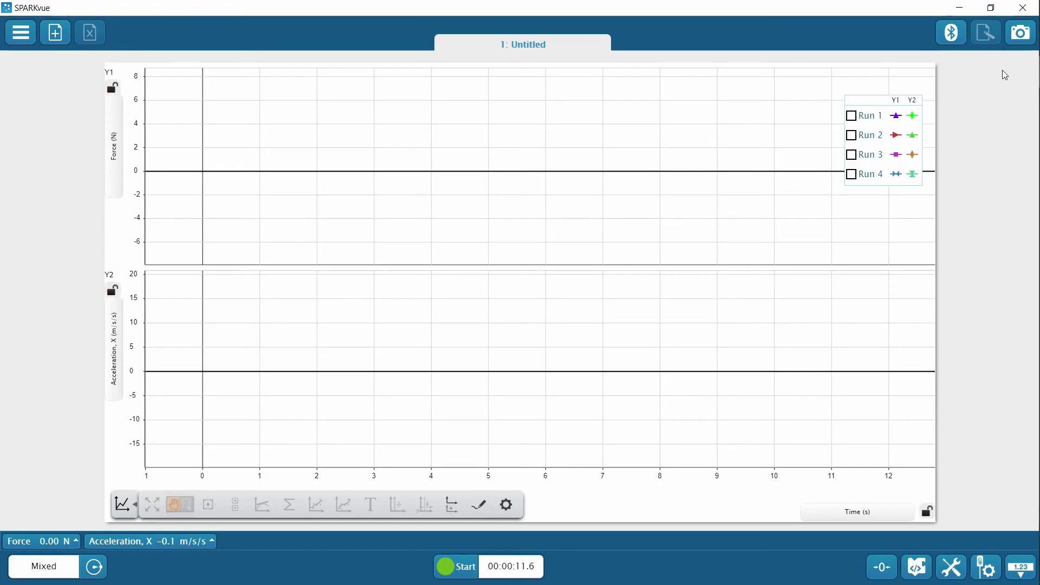
pyautogui.click(852, 118)
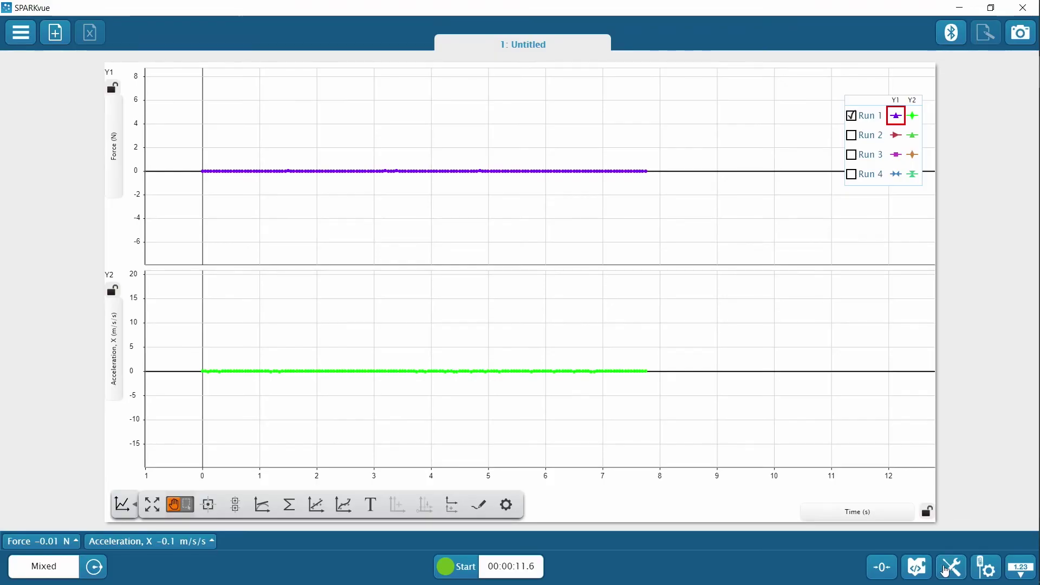
pyautogui.click(943, 573)
# Step: Rename Run 1 to 'Cart at rest' in Manage Runs
pyautogui.click(506, 239)
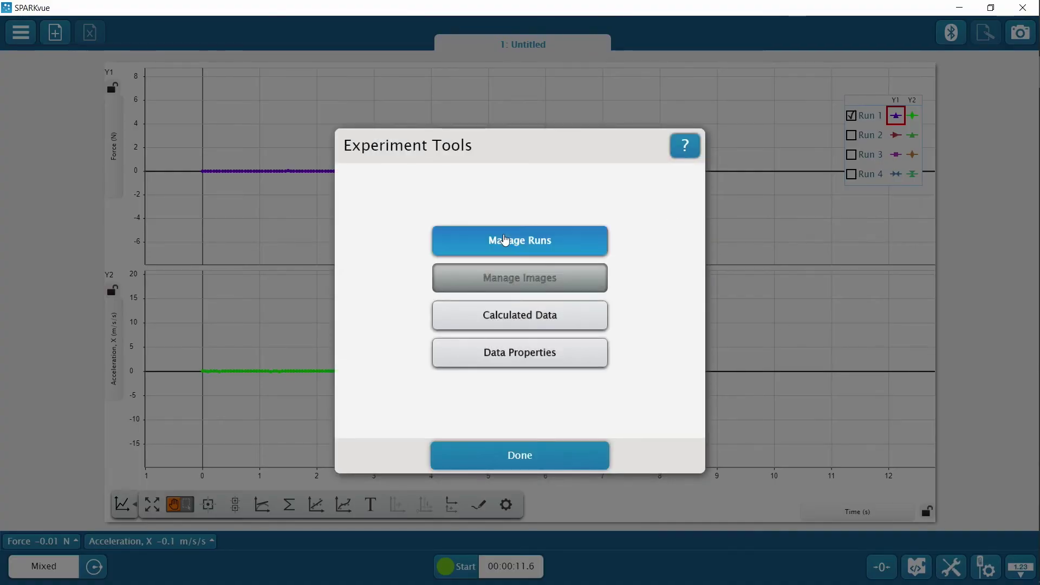
pyautogui.click(566, 364)
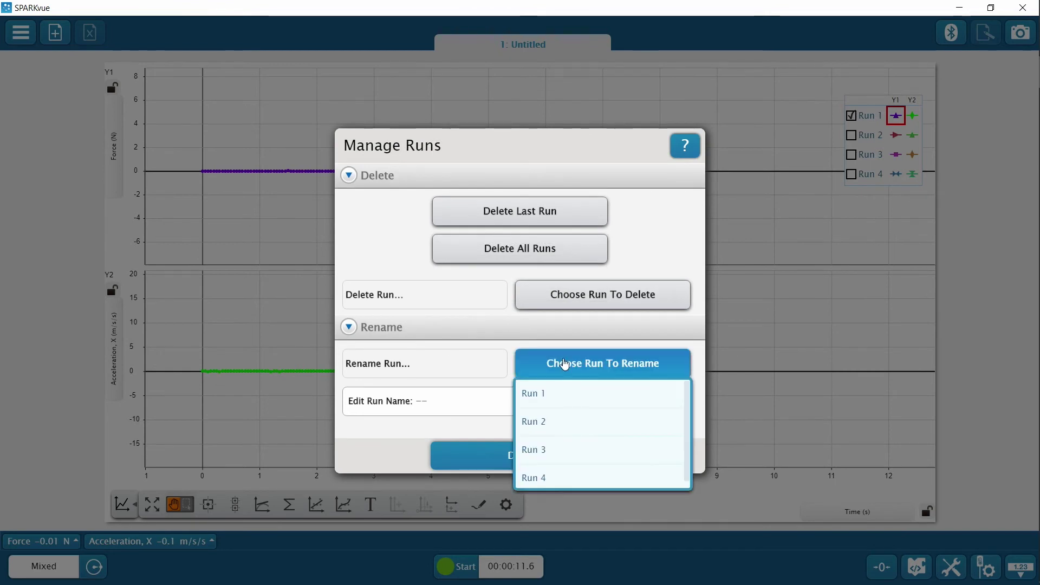
pyautogui.click(550, 403)
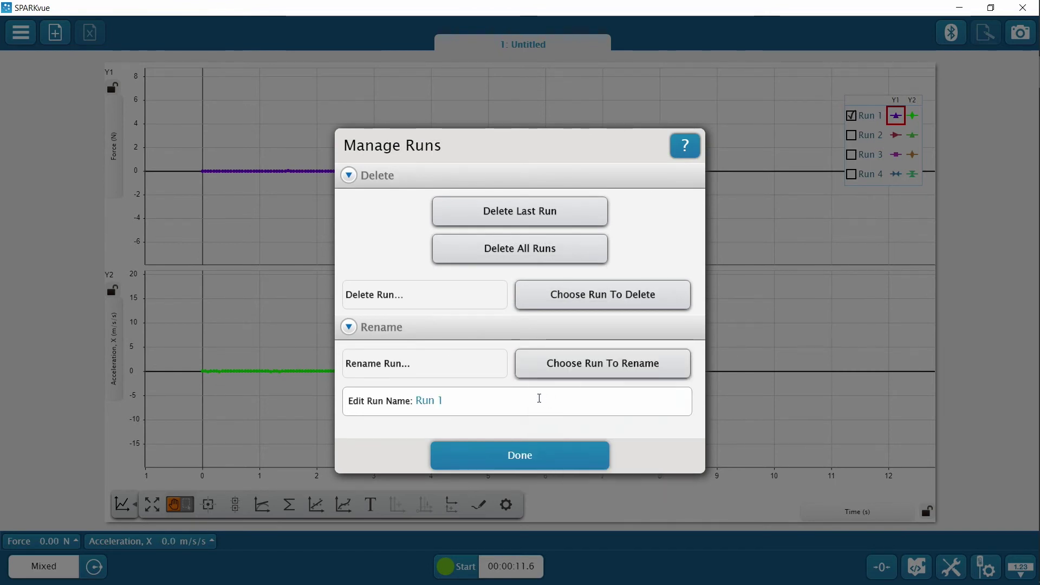
pyautogui.click(525, 406)
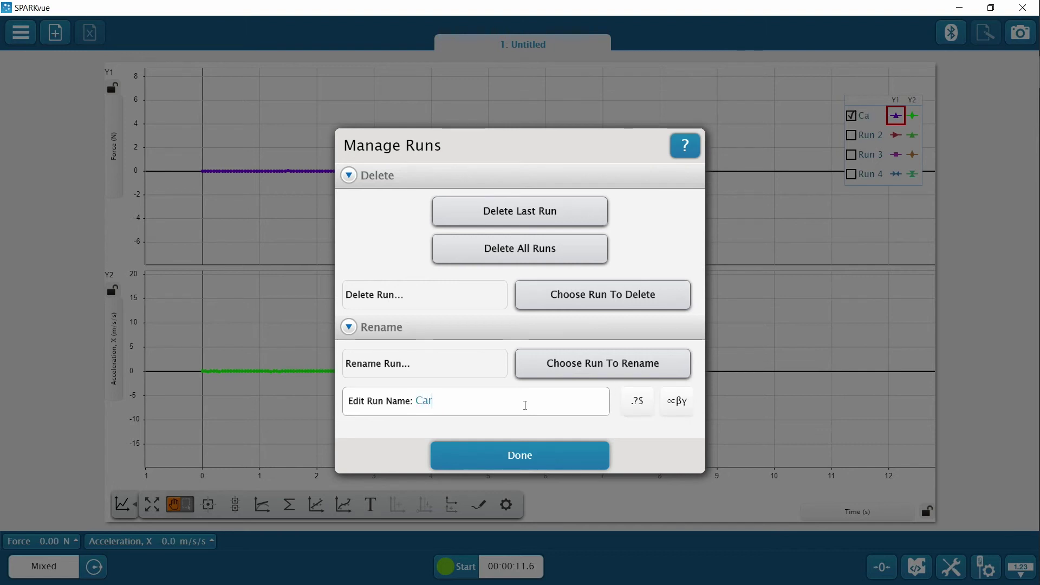
pyautogui.write('Cart at rest')
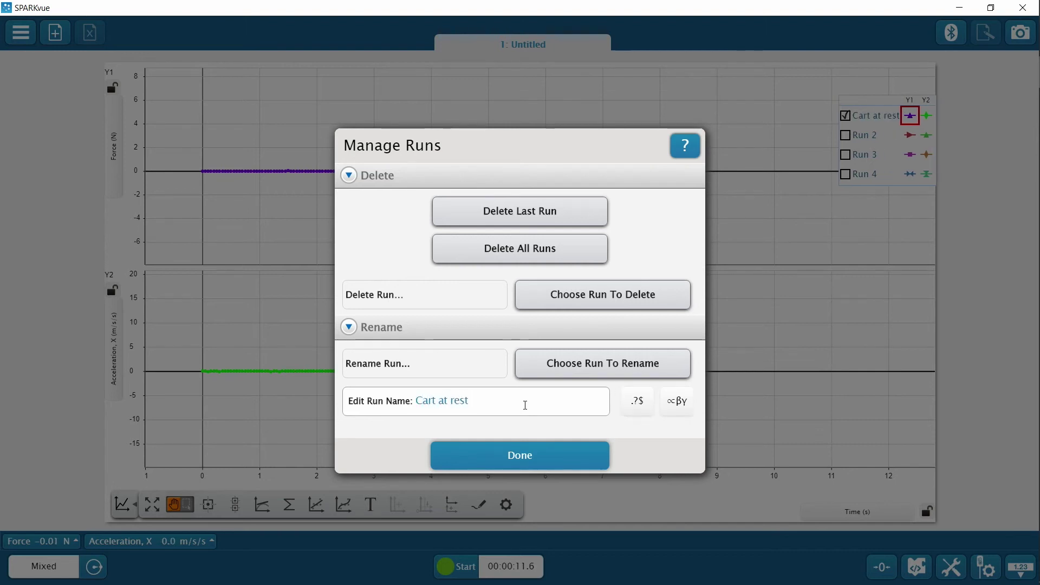
# Step: Rename Run 2 to 'Cart after initial push', correcting the typo
pyautogui.click(618, 379)
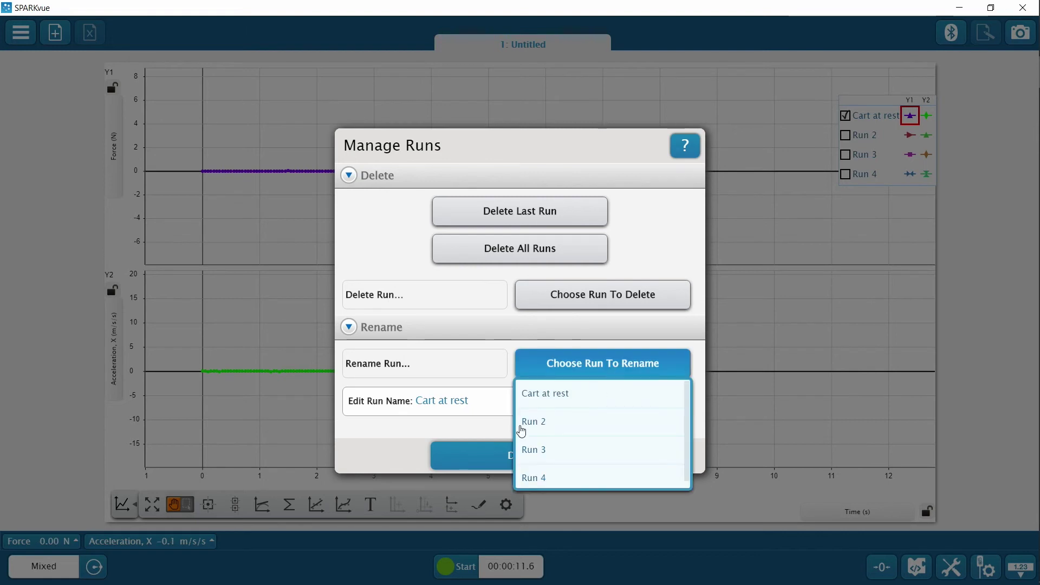
pyautogui.click(533, 422)
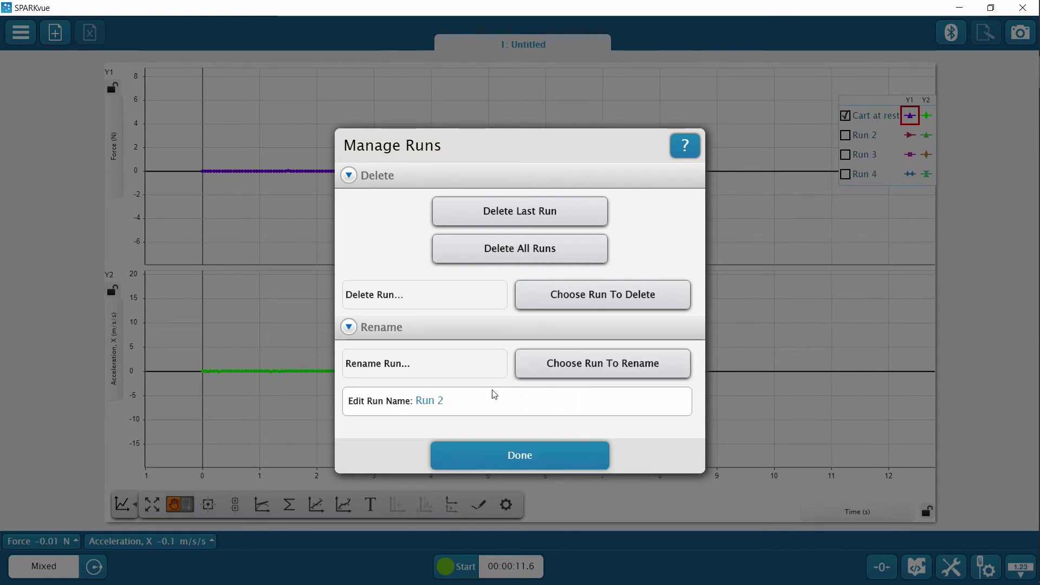
pyautogui.press('BackSpace')
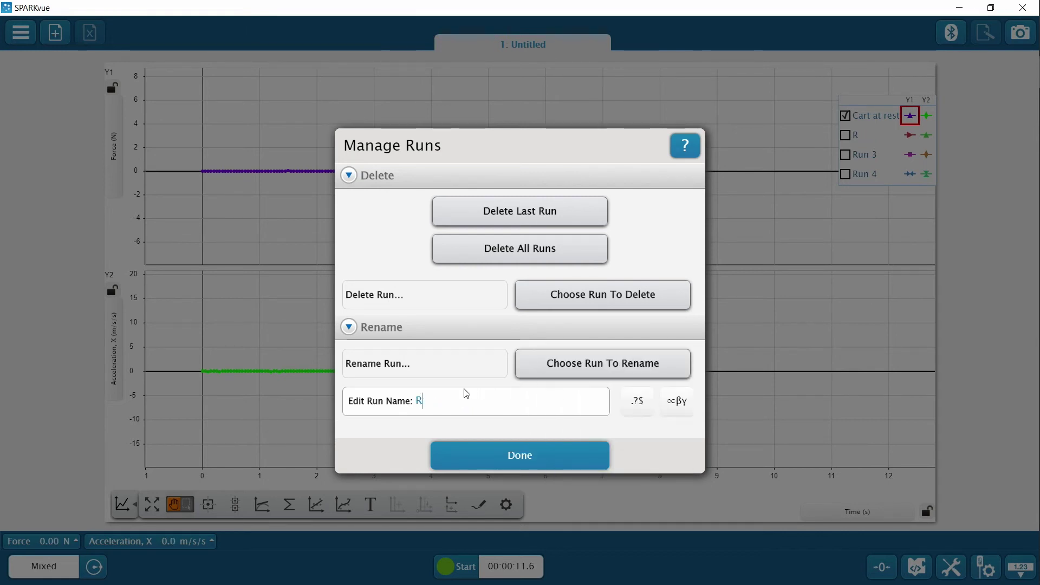
pyautogui.write('Cart a')
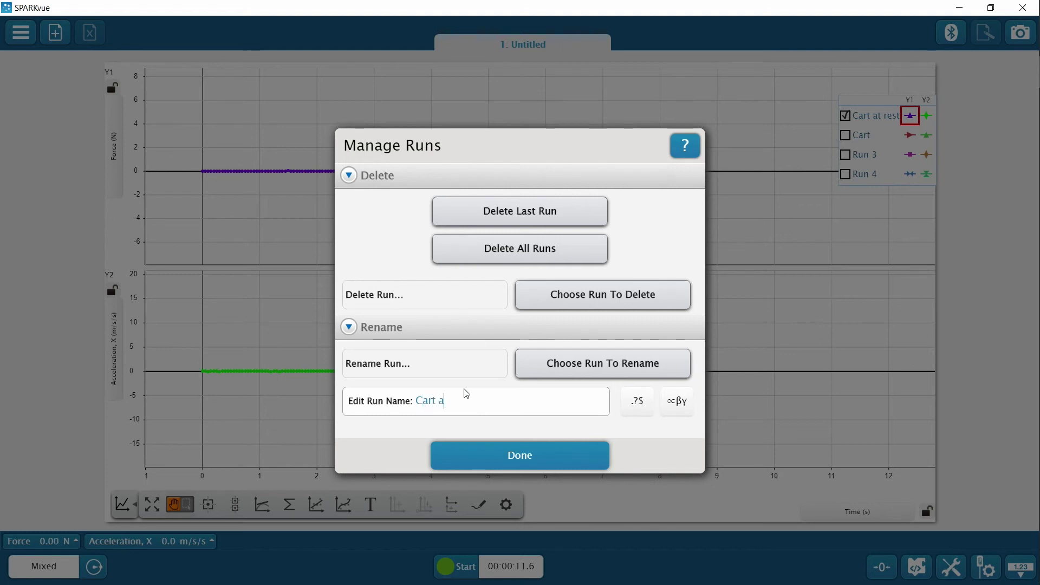
pyautogui.write('fter init')
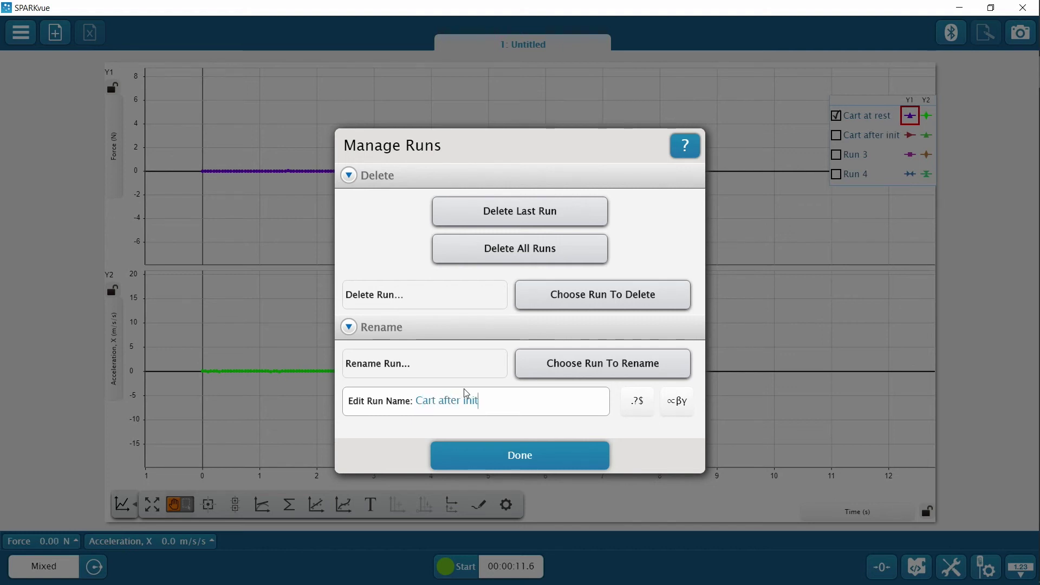
pyautogui.write('ial')
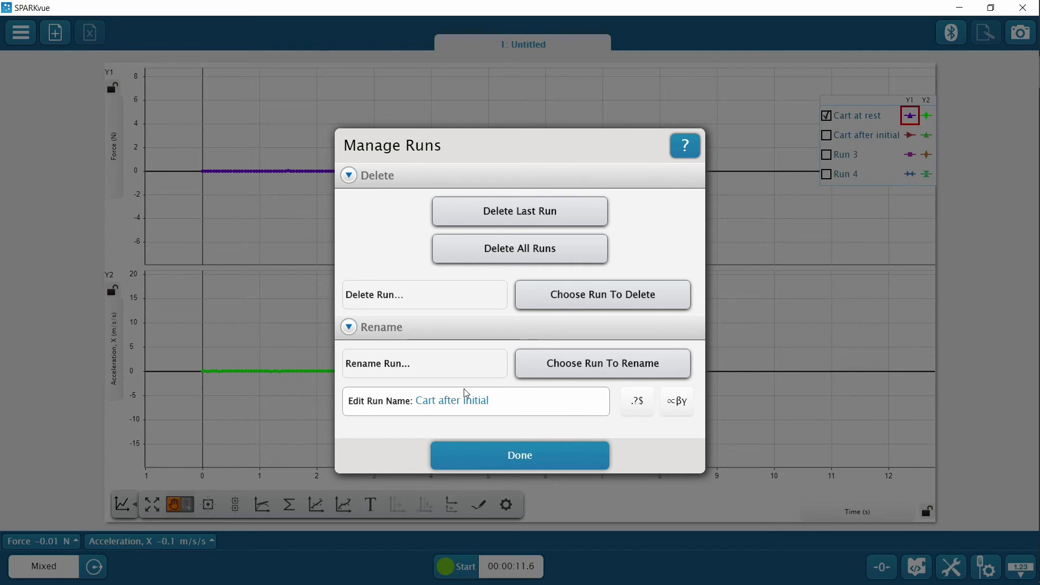
pyautogui.write(' pusg')
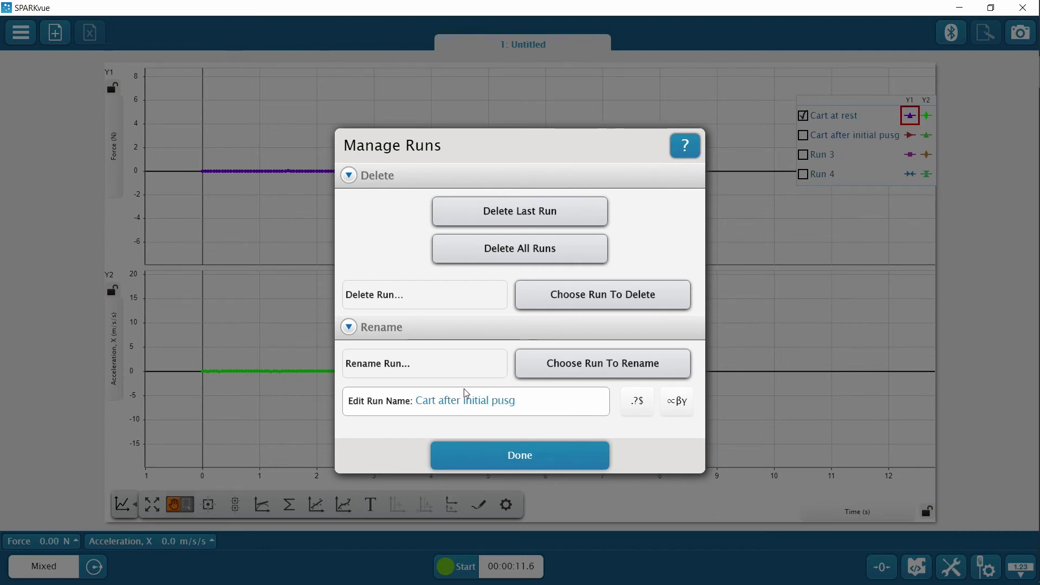
pyautogui.press('BackSpace')
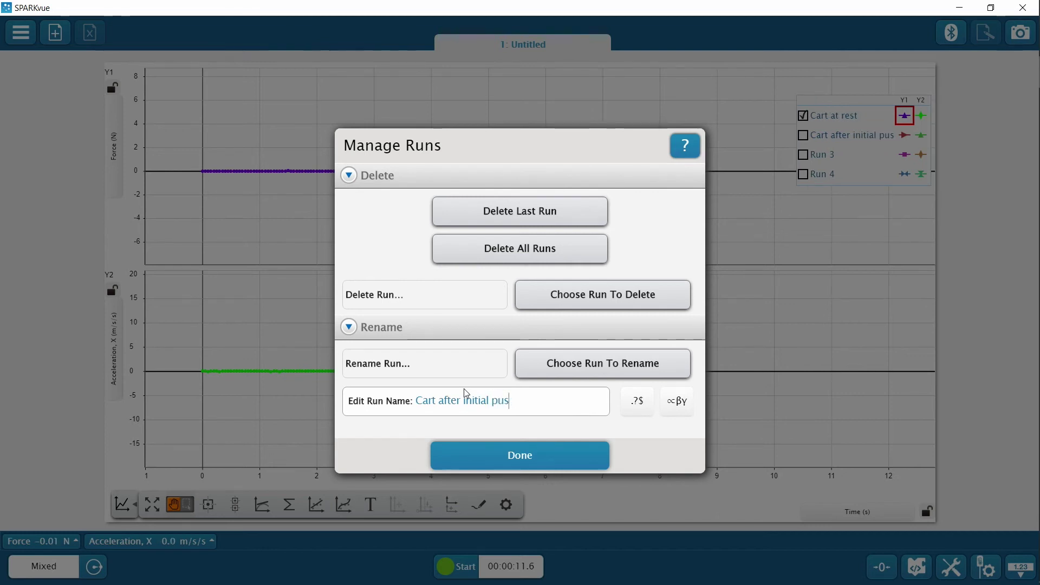
pyautogui.write('h')
# Step: Rename Run 3 to 'FA light force' and Run 4 to 'FA larger force'
pyautogui.click(539, 363)
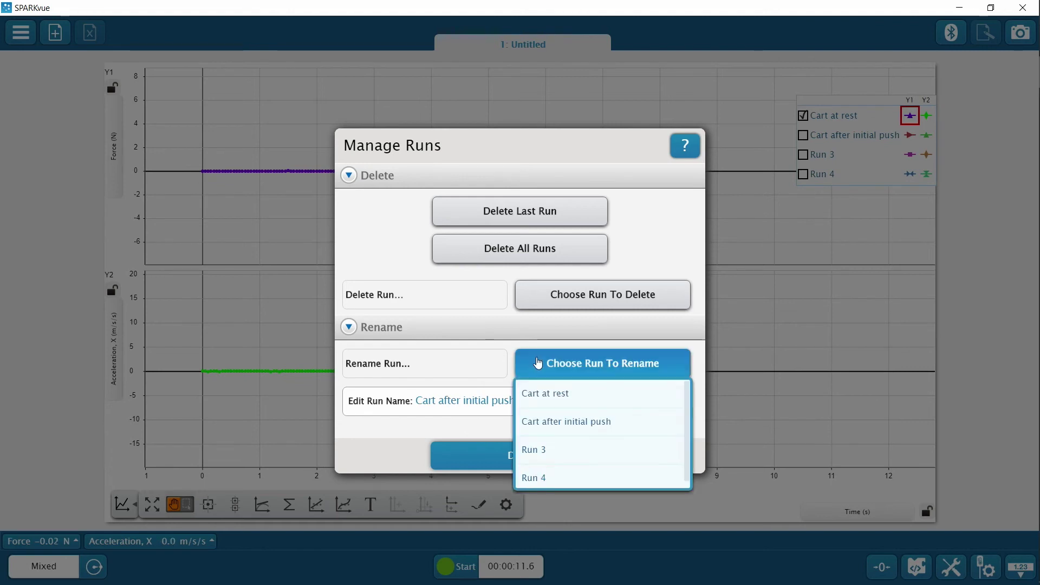
pyautogui.click(529, 452)
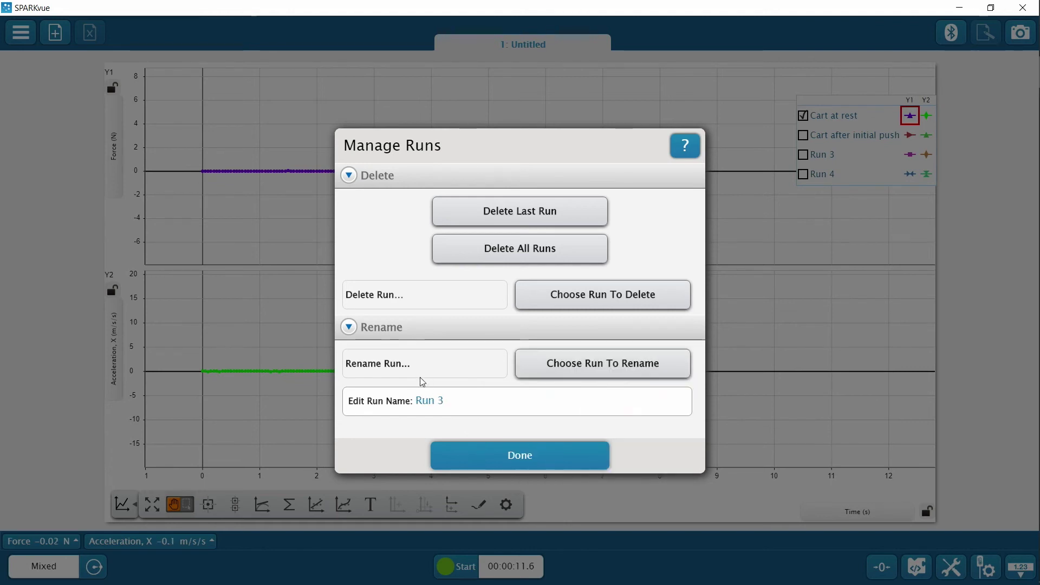
pyautogui.click(461, 403)
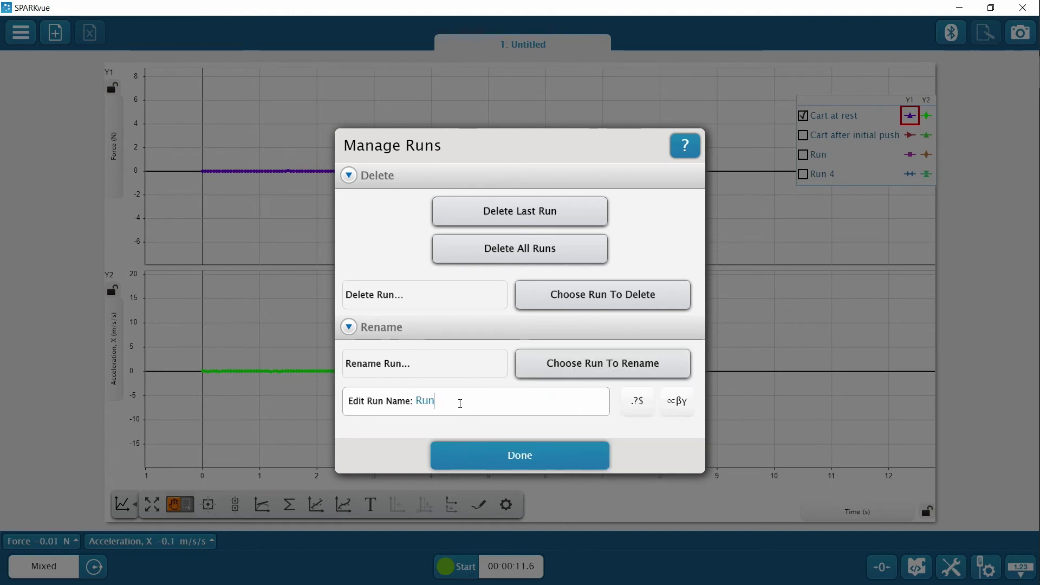
pyautogui.press('BackSpace')
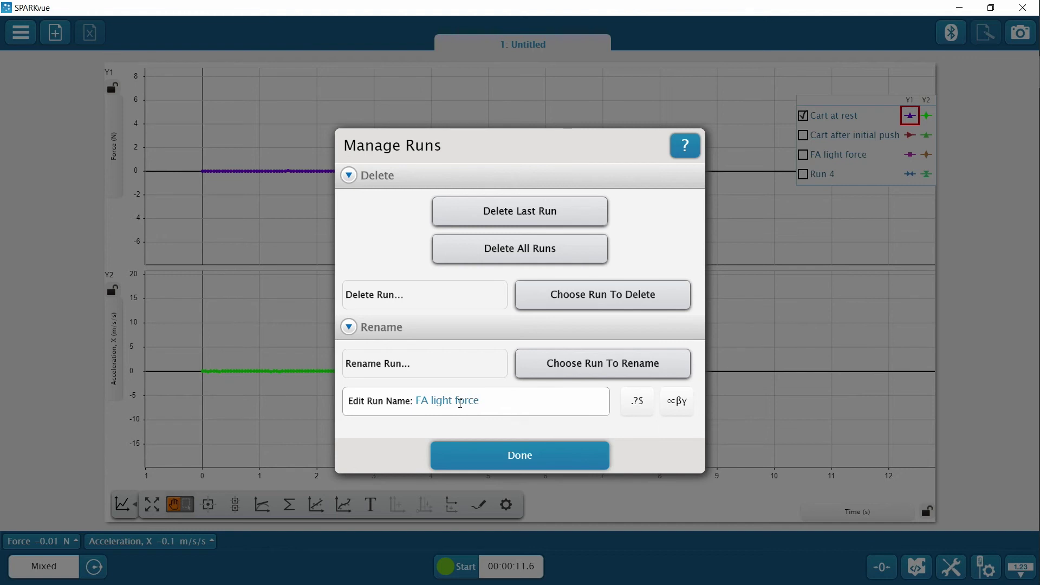
pyautogui.click(582, 360)
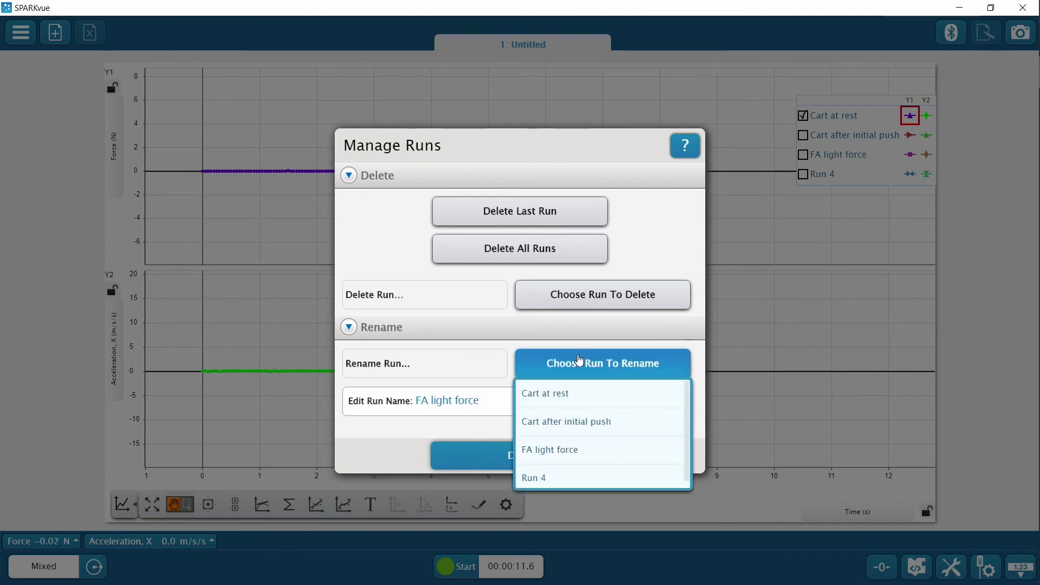
pyautogui.click(552, 480)
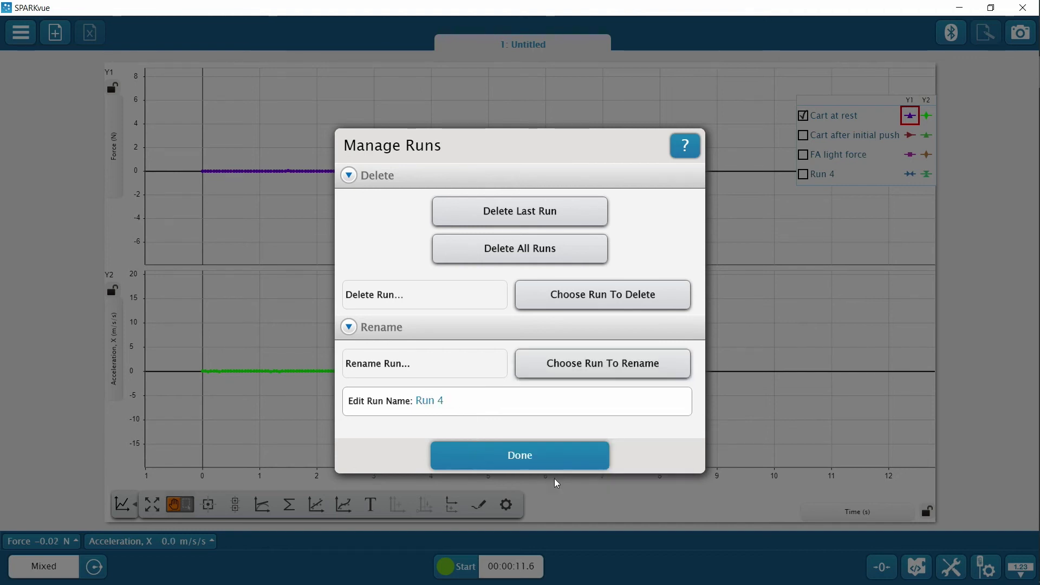
pyautogui.click(470, 401)
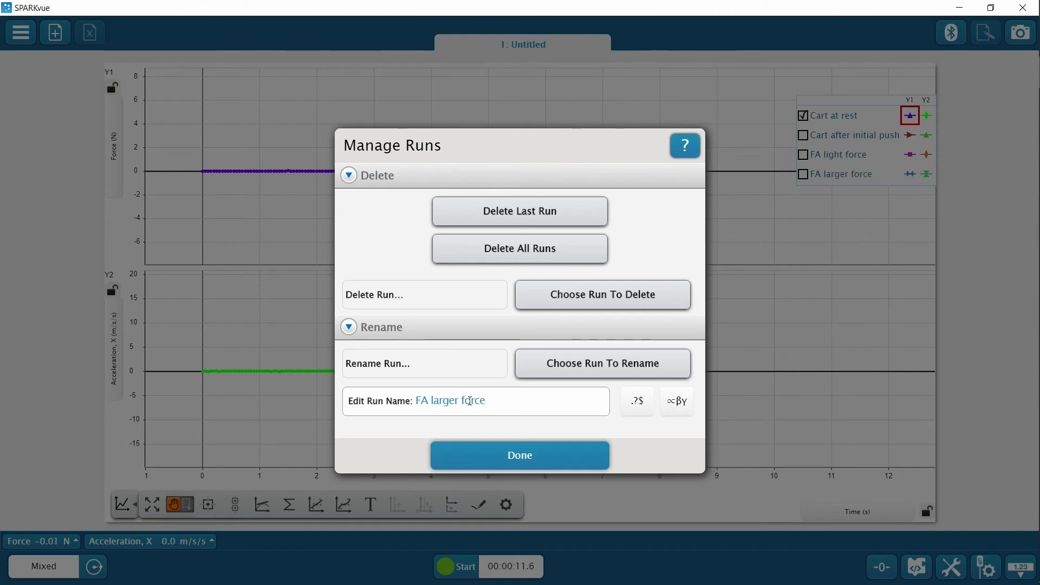
pyautogui.click(558, 460)
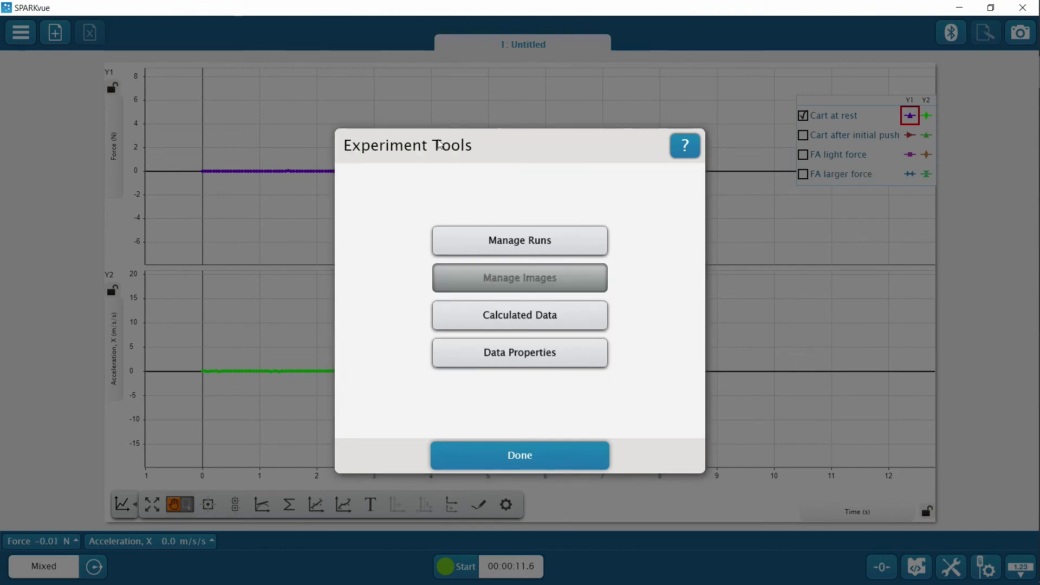
# Step: Tick FA light force in the legend and hide the other runs, leaving its three spikes
pyautogui.click(523, 456)
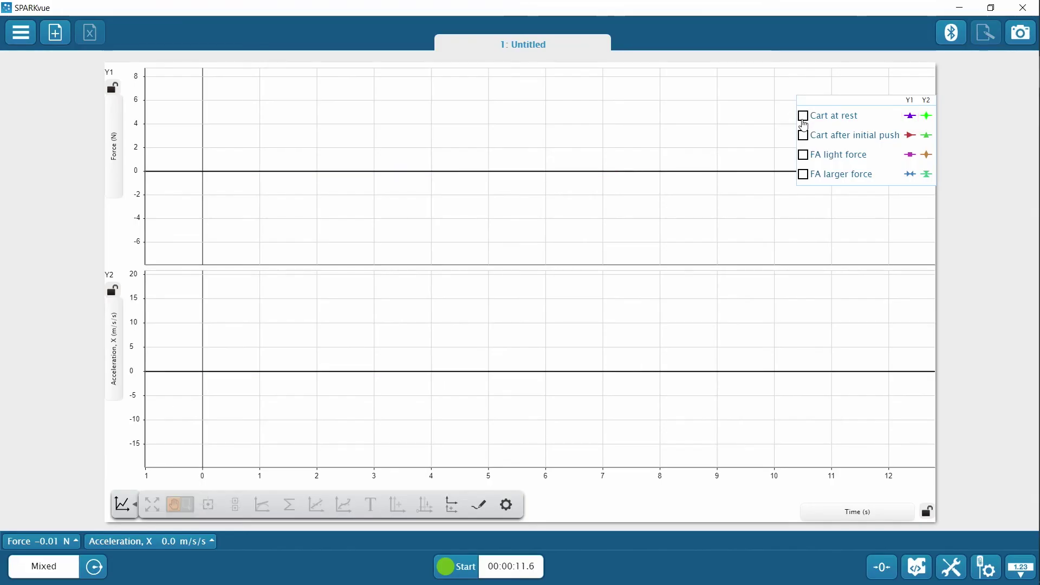
pyautogui.click(805, 135)
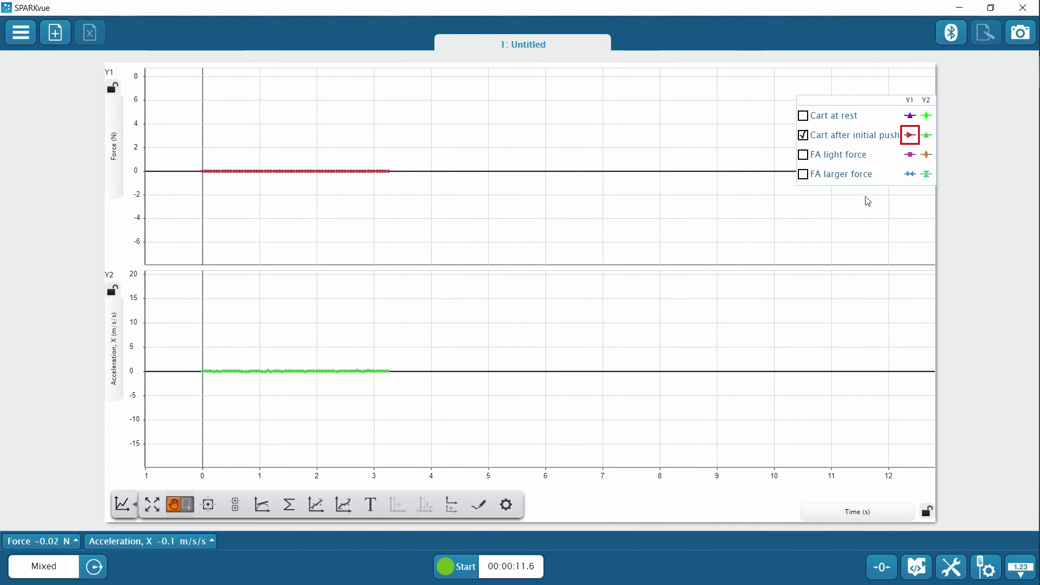
pyautogui.click(808, 140)
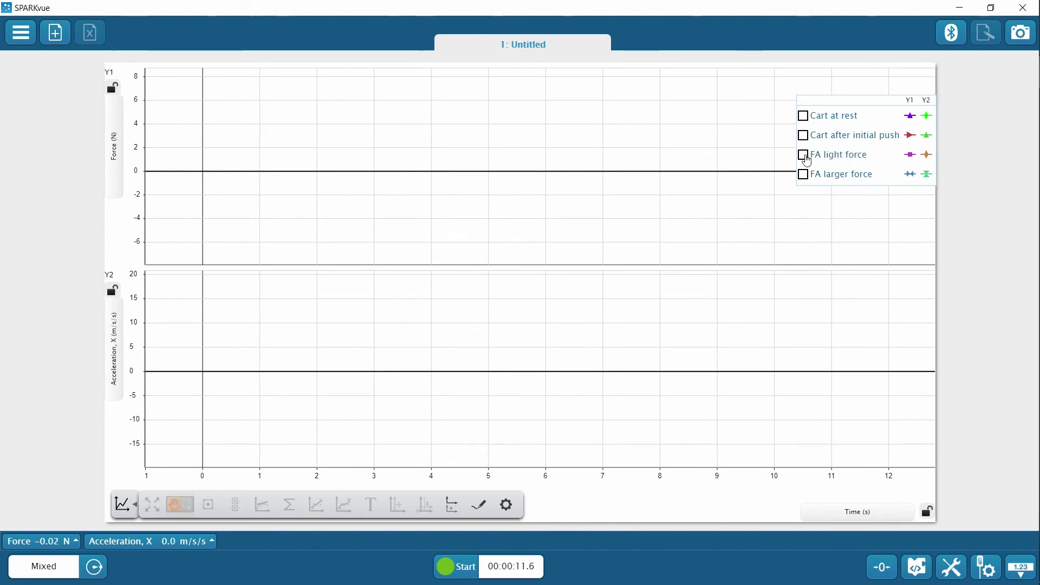
pyautogui.click(804, 157)
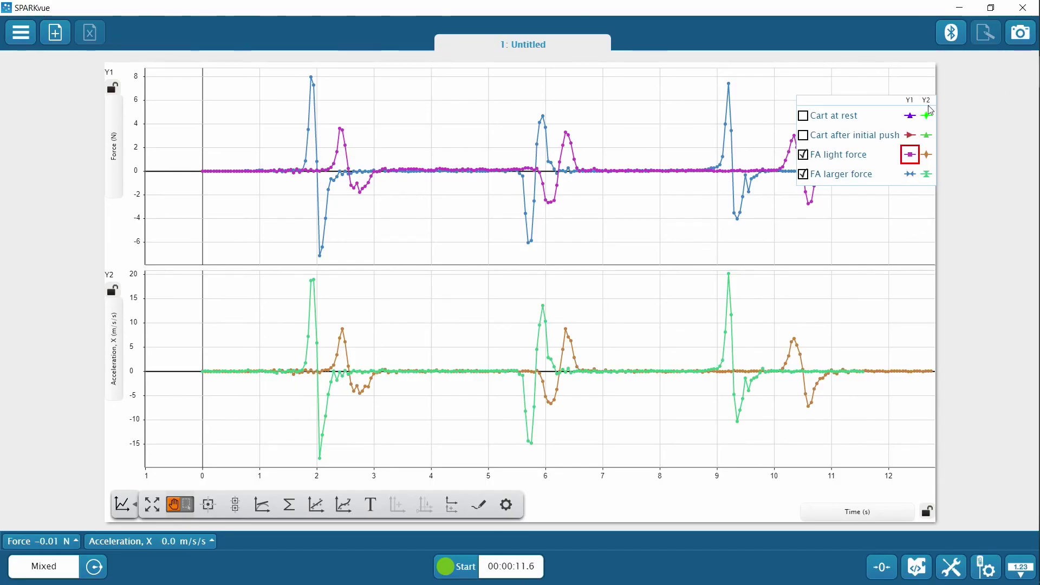
pyautogui.click(804, 174)
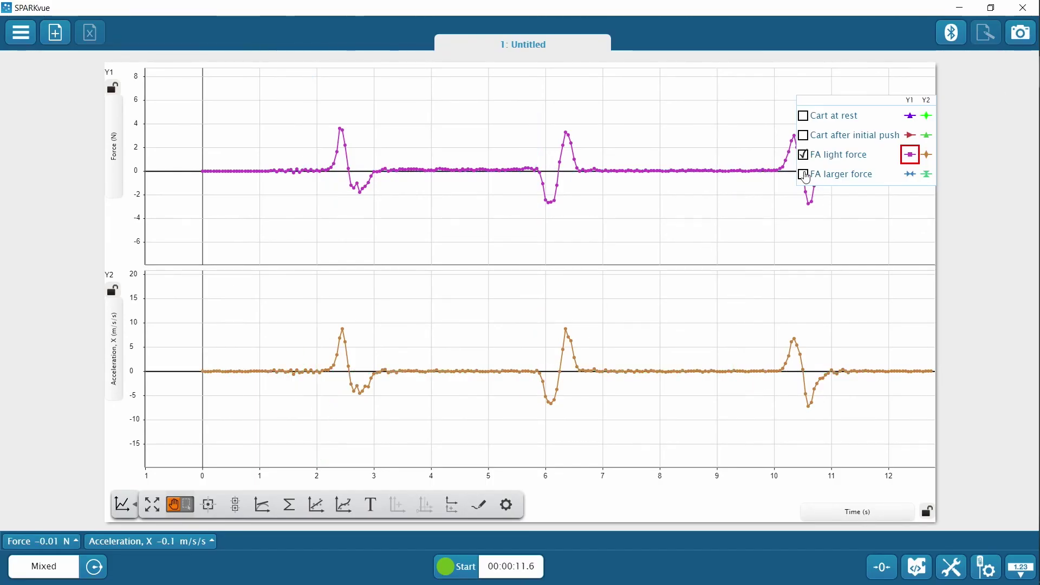
# Step: Add a coordinate label reading 2.450 s, 3.47 N to the first light-force peak
pyautogui.click(344, 133)
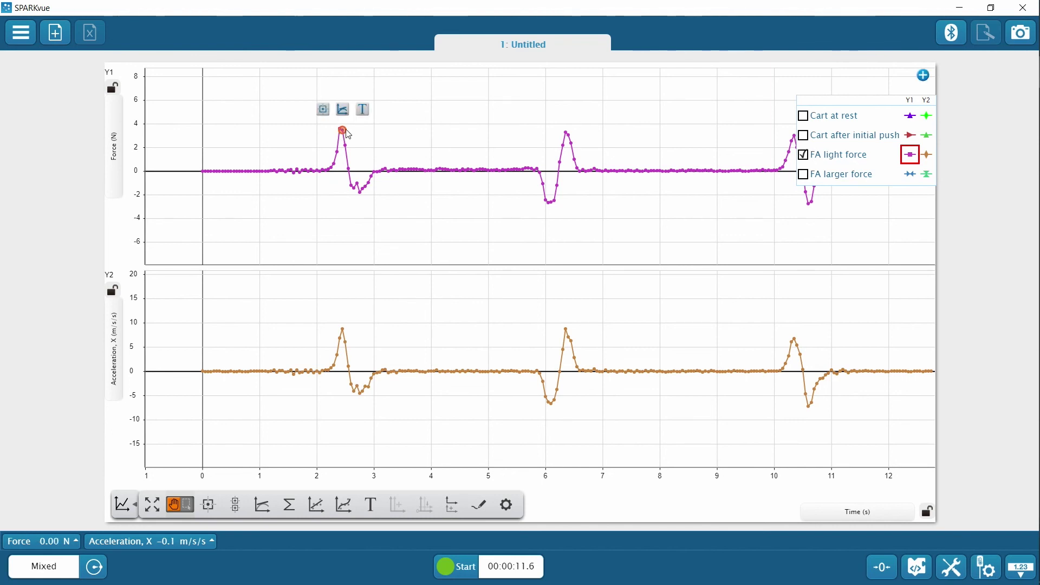
pyautogui.click(323, 110)
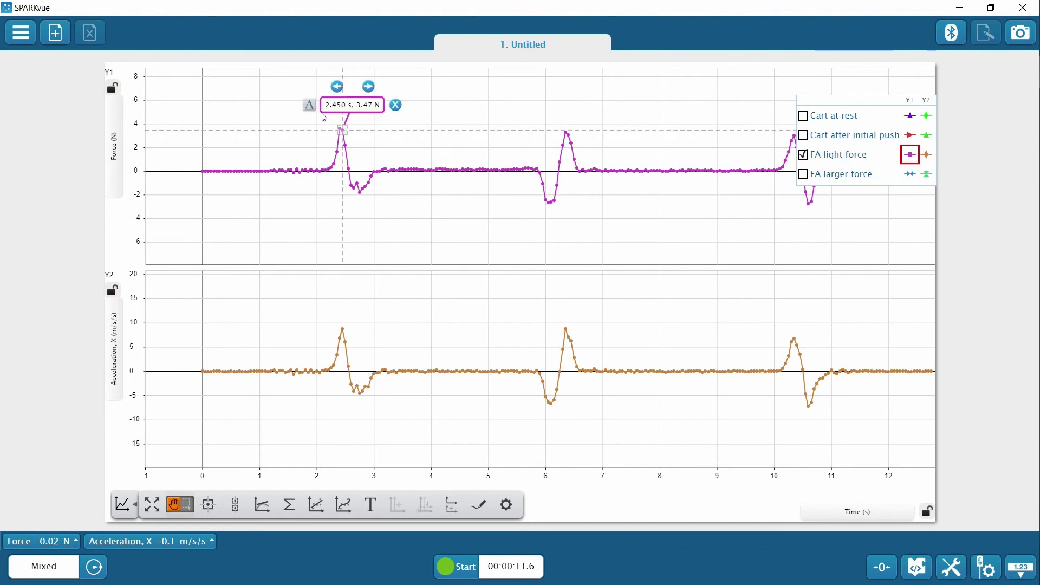
pyautogui.click(353, 111)
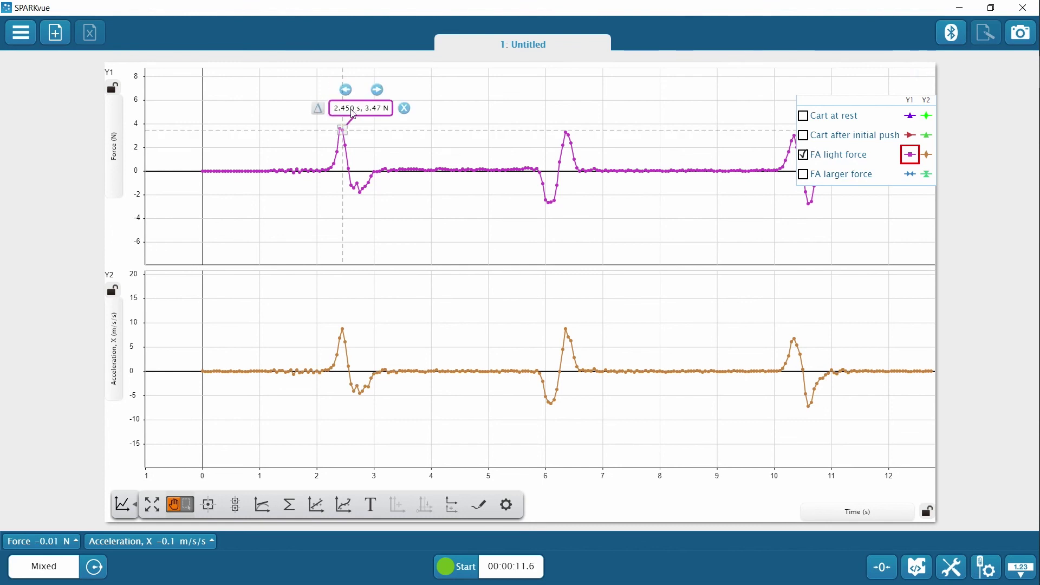
pyautogui.click(388, 125)
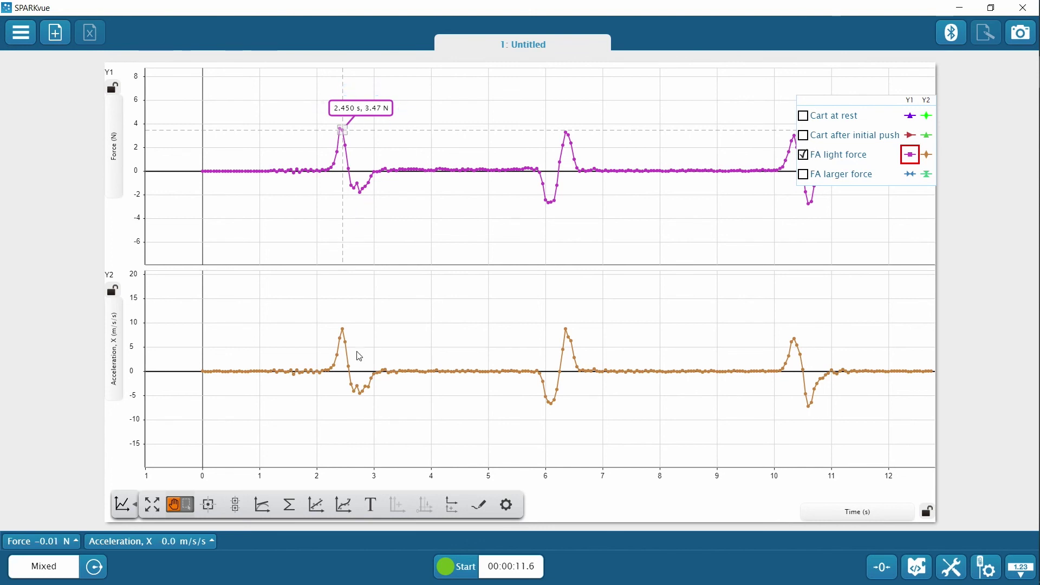
pyautogui.click(929, 156)
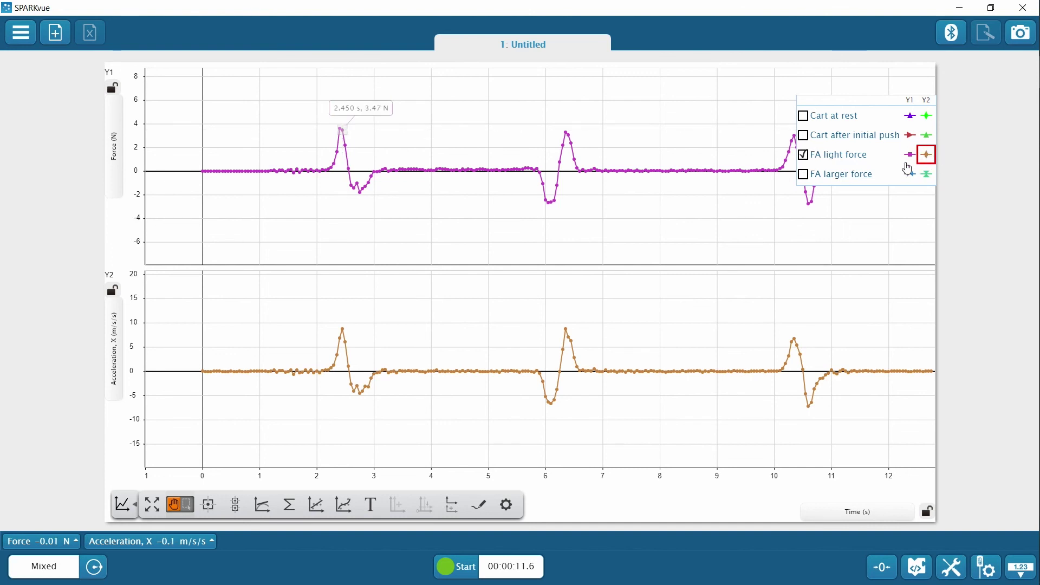
# Step: Add a coordinate label reading 2.450 s, 8.7 m/s/s to the first acceleration peak
pyautogui.click(345, 333)
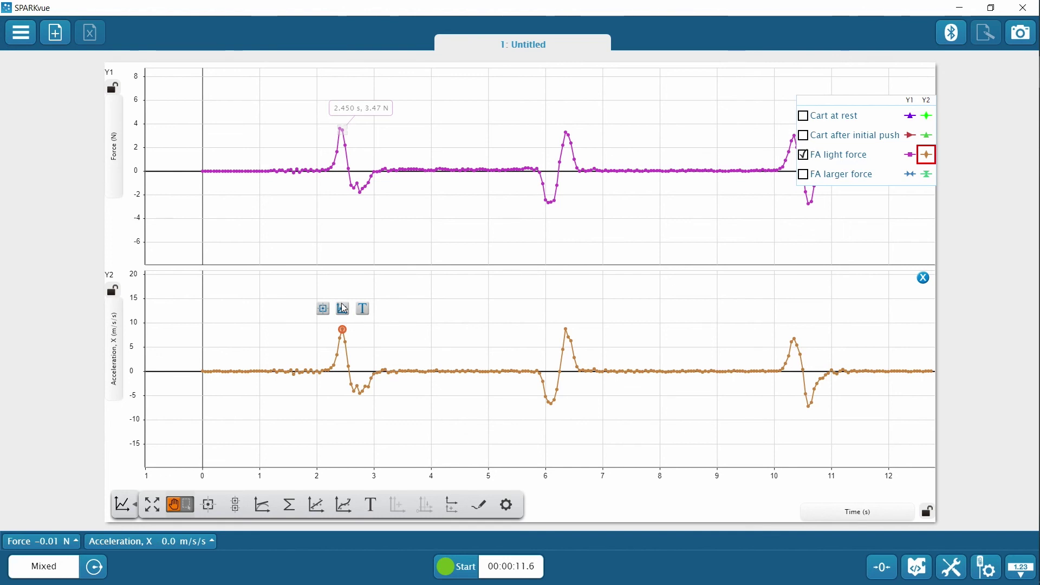
pyautogui.click(325, 310)
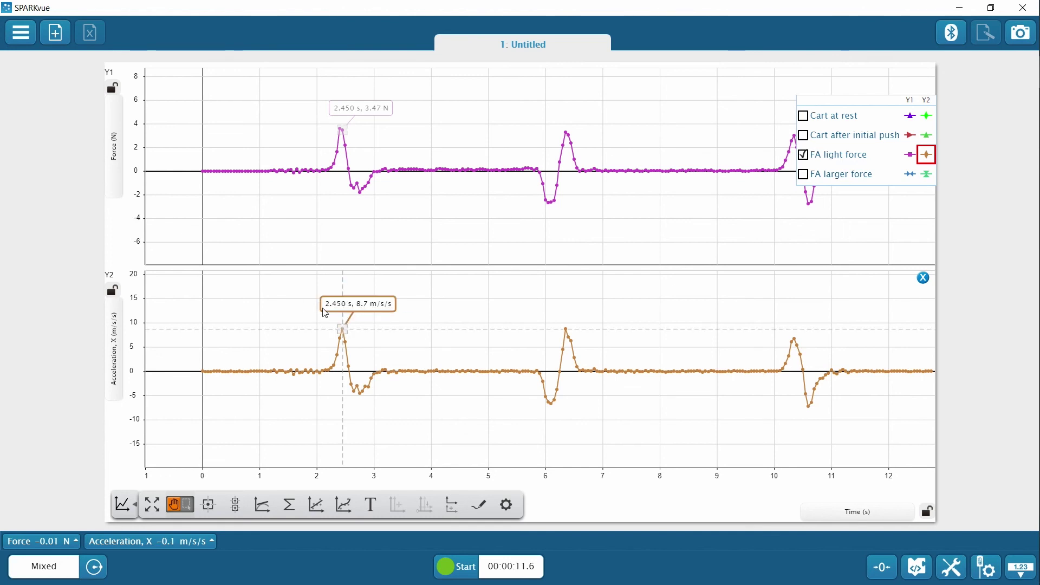
pyautogui.click(366, 302)
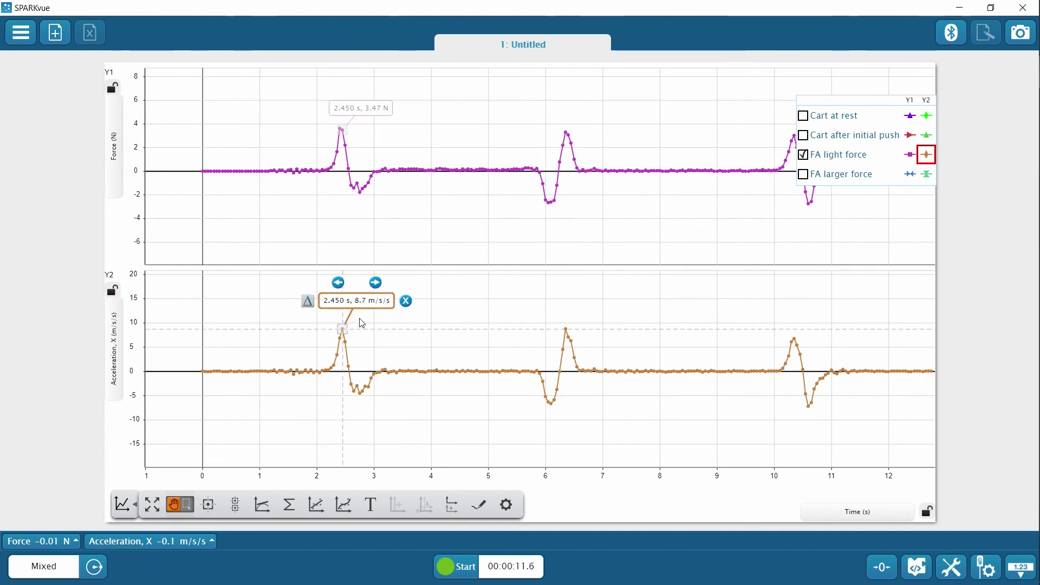
pyautogui.click(361, 324)
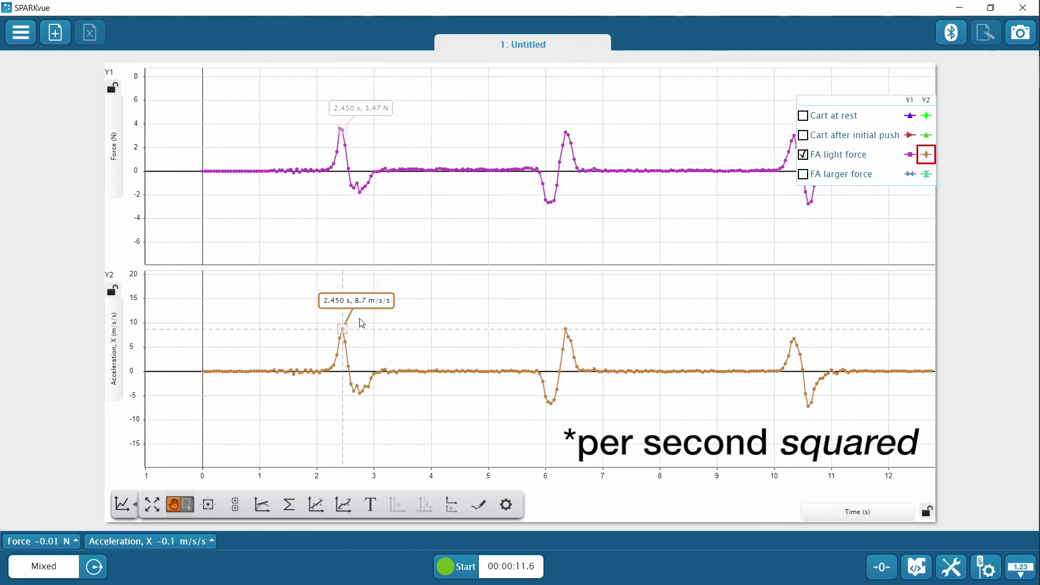